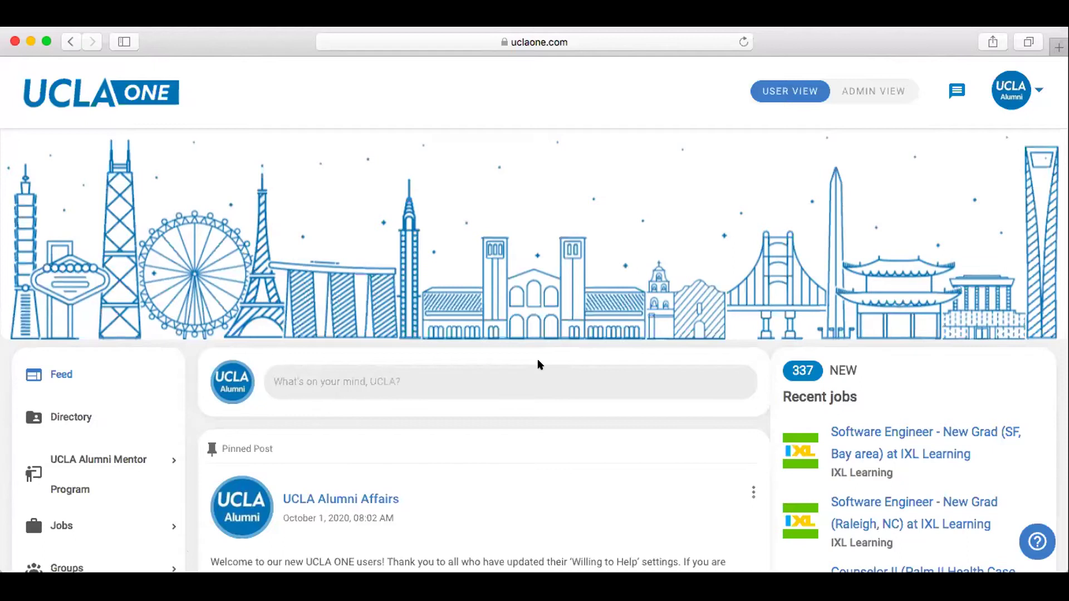
{"action": "scroll", "coordinate": [539, 365], "scroll_direction": "down", "scroll_amount": 3}
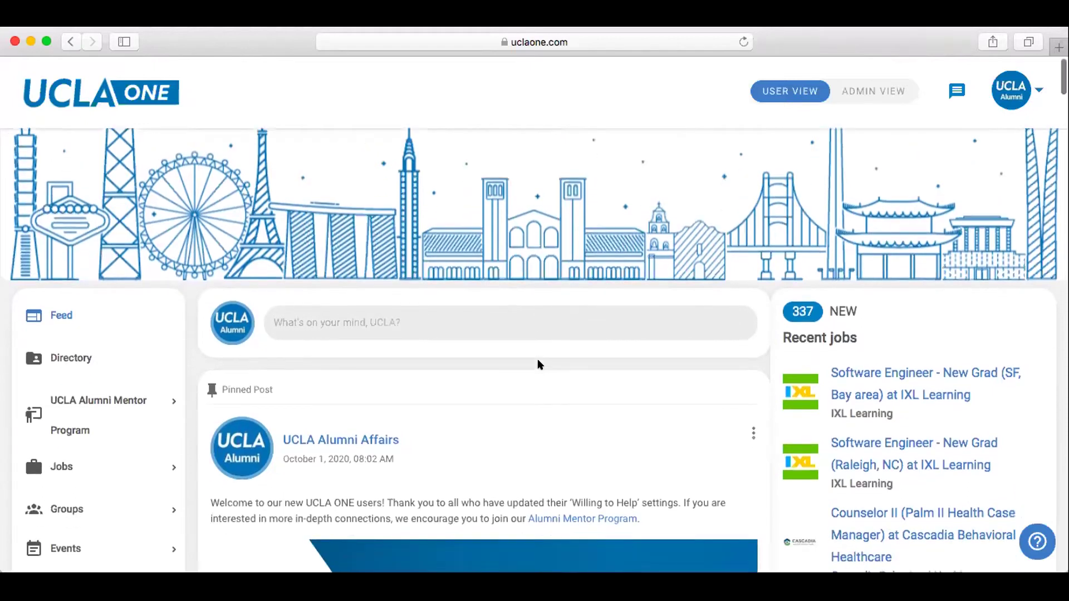
{"action": "scroll", "coordinate": [539, 365], "scroll_direction": "down", "scroll_amount": 2}
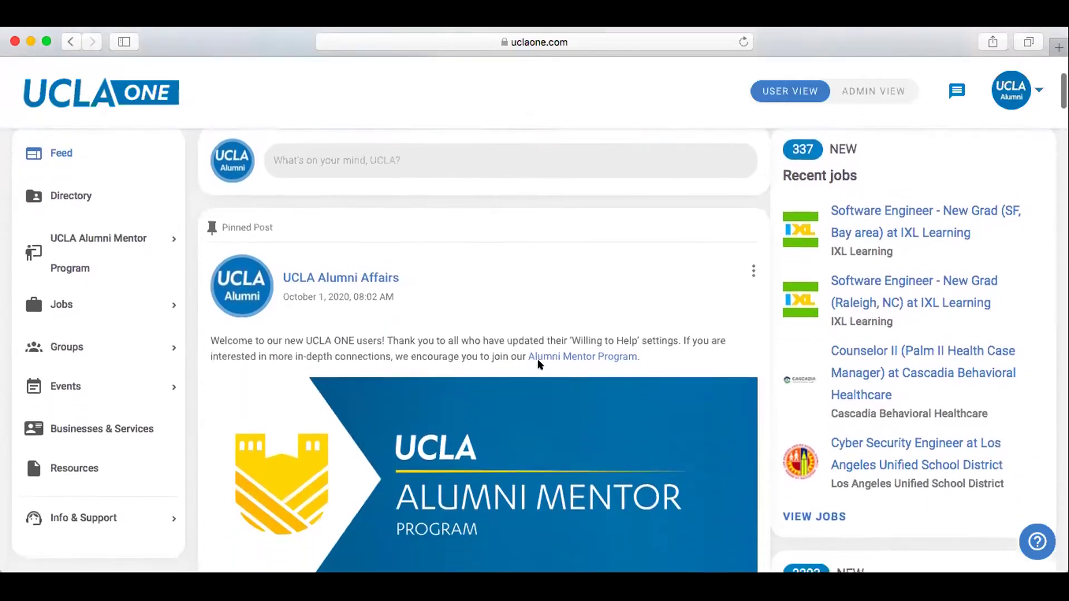
{"action": "scroll", "coordinate": [539, 365], "scroll_direction": "down", "scroll_amount": 4}
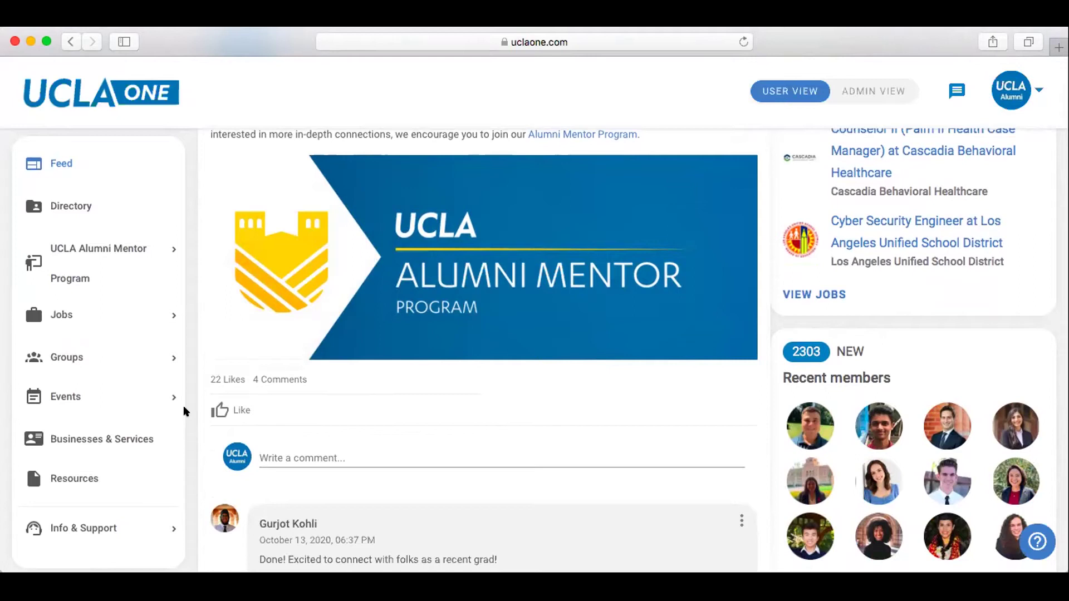
{"action": "scroll", "coordinate": [183, 411], "scroll_direction": "down", "scroll_amount": 4}
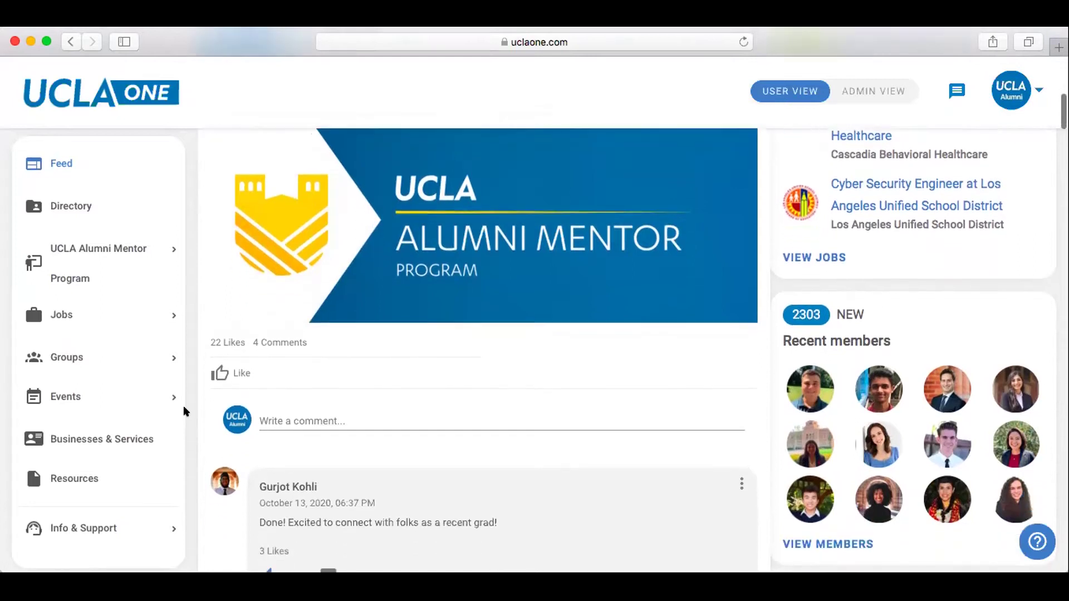
{"action": "scroll", "coordinate": [184, 412], "scroll_direction": "down", "scroll_amount": 7}
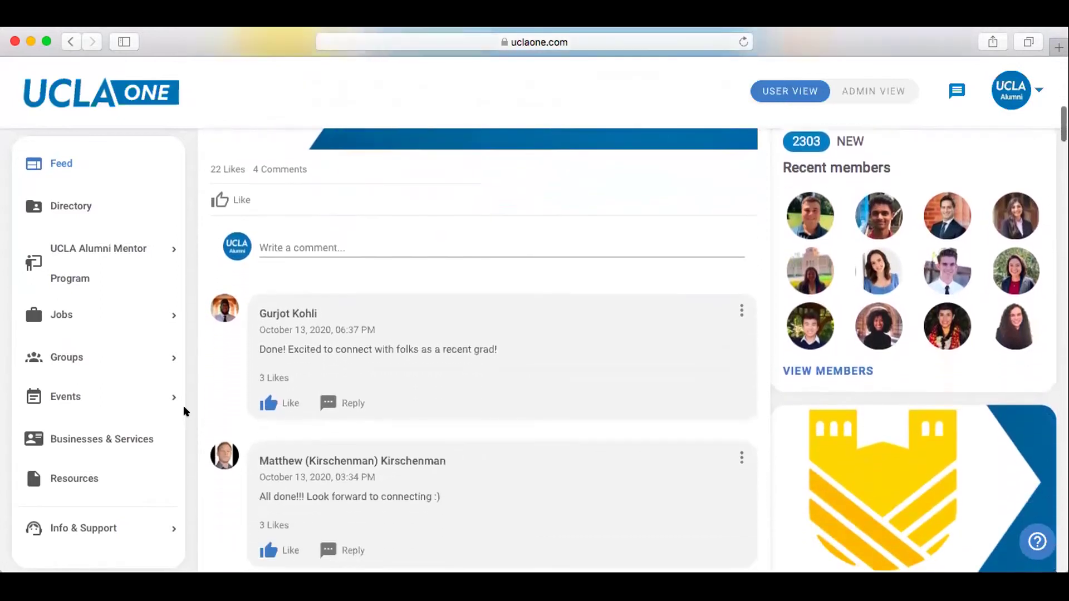
{"action": "scroll", "coordinate": [183, 410], "scroll_direction": "down", "scroll_amount": 4}
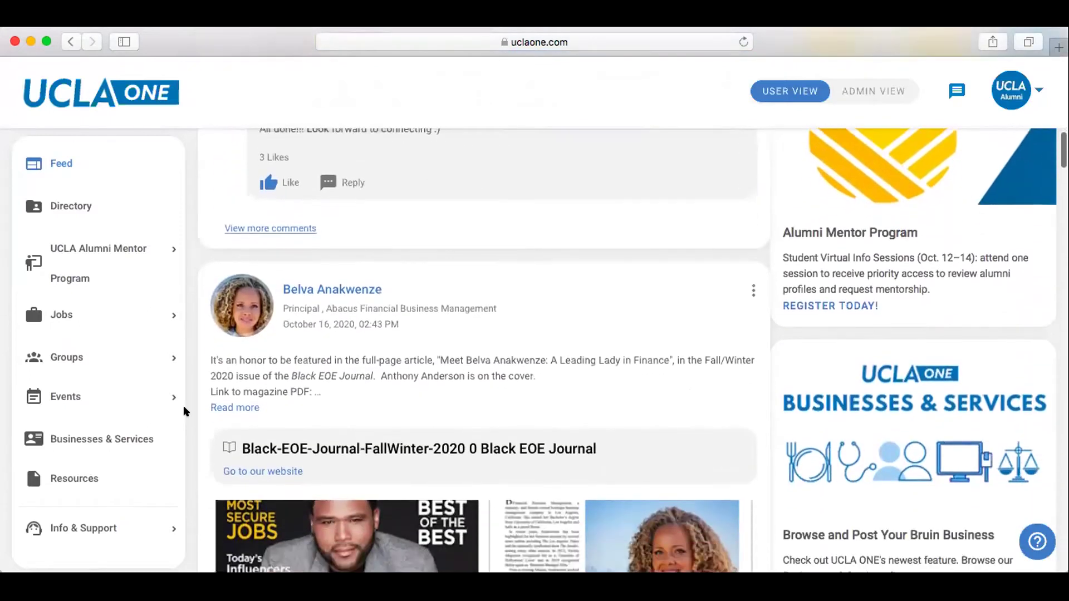
{"action": "scroll", "coordinate": [184, 411], "scroll_direction": "down", "scroll_amount": 3}
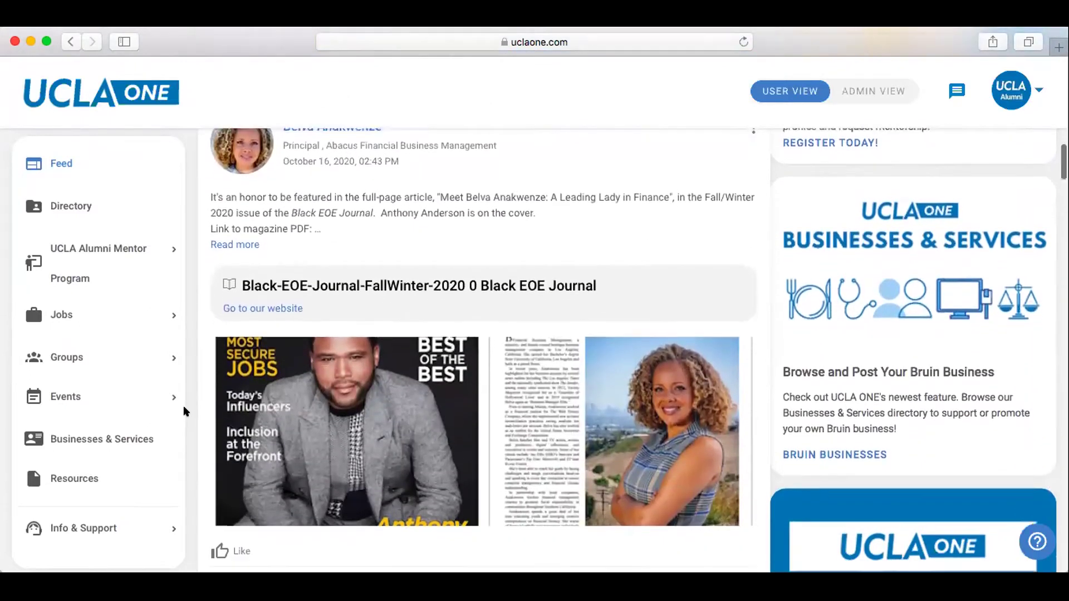
{"action": "scroll", "coordinate": [184, 410], "scroll_direction": "down", "scroll_amount": 2}
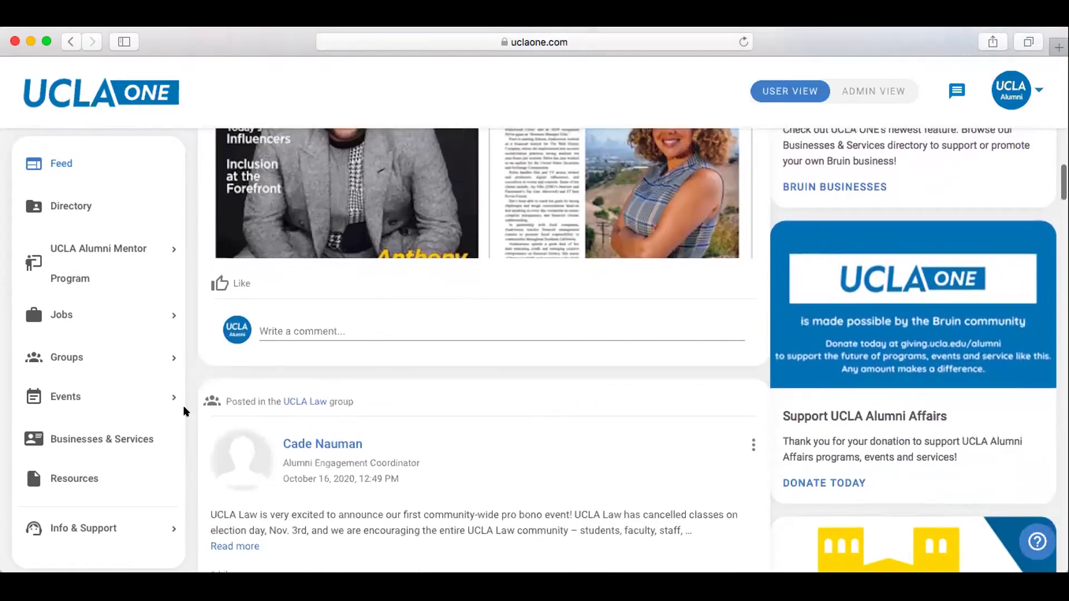
{"action": "scroll", "coordinate": [183, 411], "scroll_direction": "up", "scroll_amount": 11}
{"action": "scroll", "coordinate": [183, 411], "scroll_direction": "up", "scroll_amount": 9}
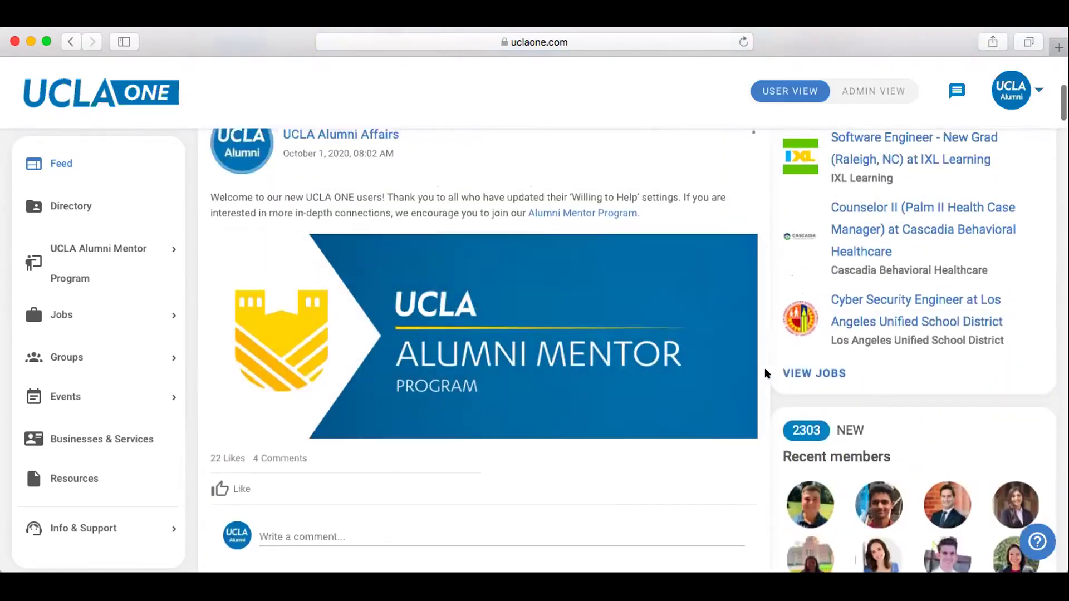
{"action": "scroll", "coordinate": [753, 383], "scroll_direction": "down", "scroll_amount": 3}
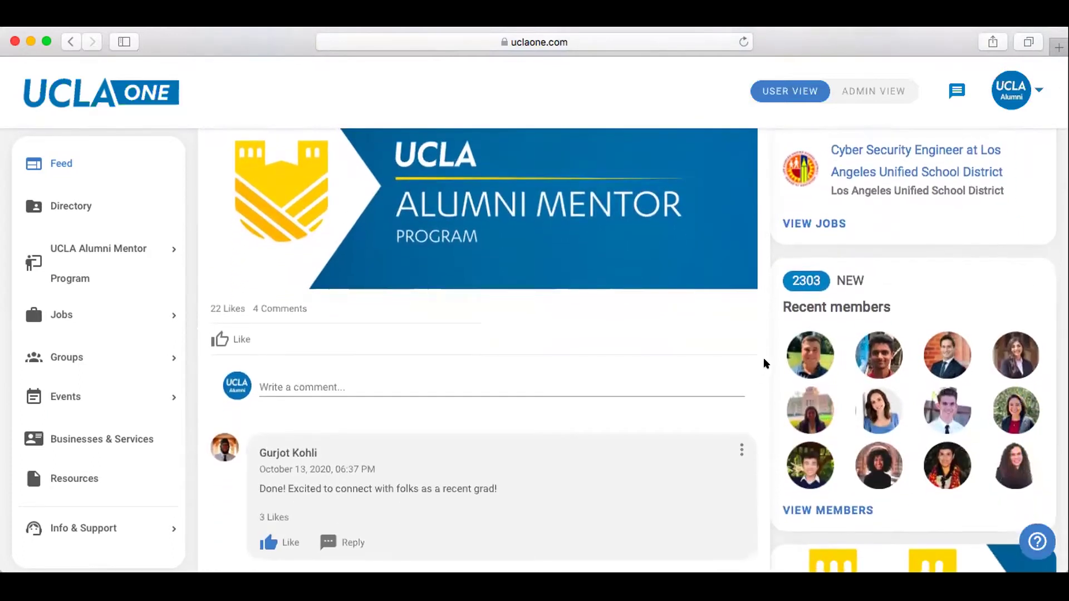
{"action": "scroll", "coordinate": [763, 361], "scroll_direction": "down", "scroll_amount": 1}
{"action": "scroll", "coordinate": [764, 359], "scroll_direction": "down", "scroll_amount": 3}
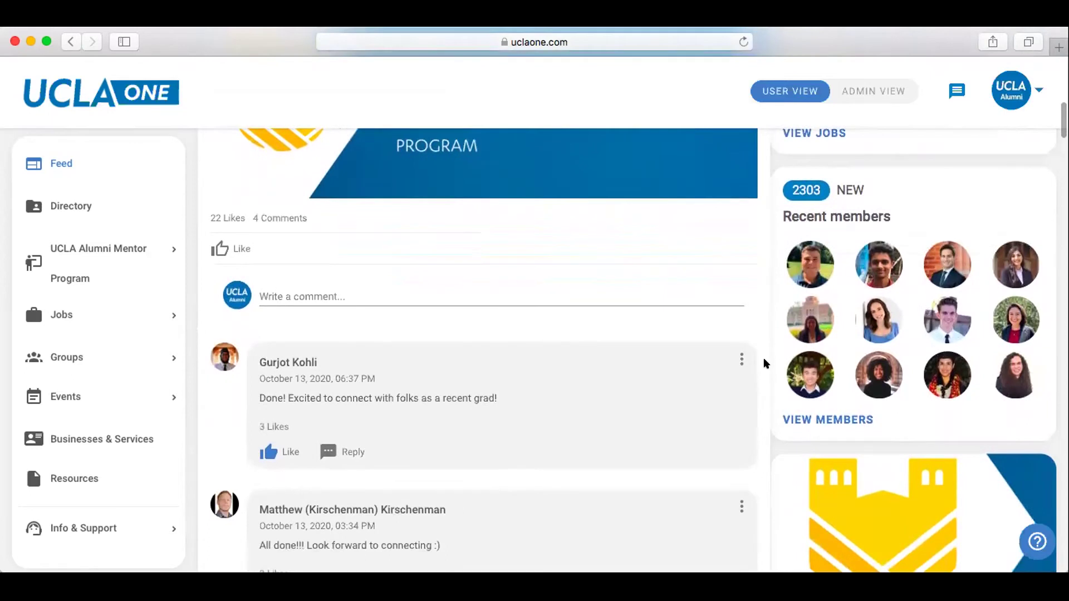
{"action": "scroll", "coordinate": [763, 363], "scroll_direction": "down", "scroll_amount": 3}
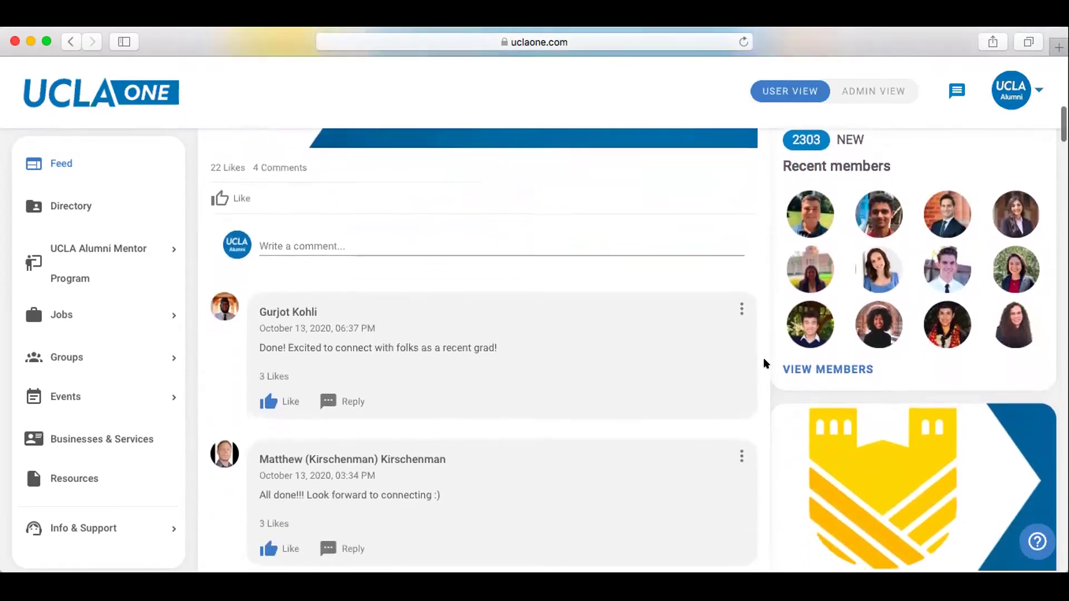
{"action": "scroll", "coordinate": [764, 363], "scroll_direction": "down", "scroll_amount": 3}
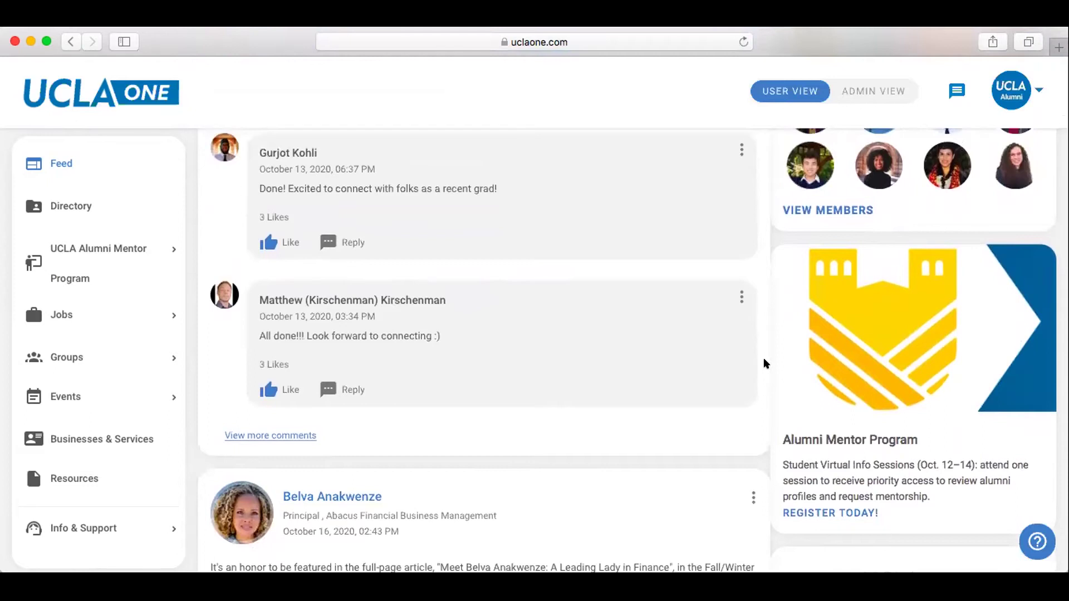
{"action": "scroll", "coordinate": [764, 363], "scroll_direction": "up", "scroll_amount": 20}
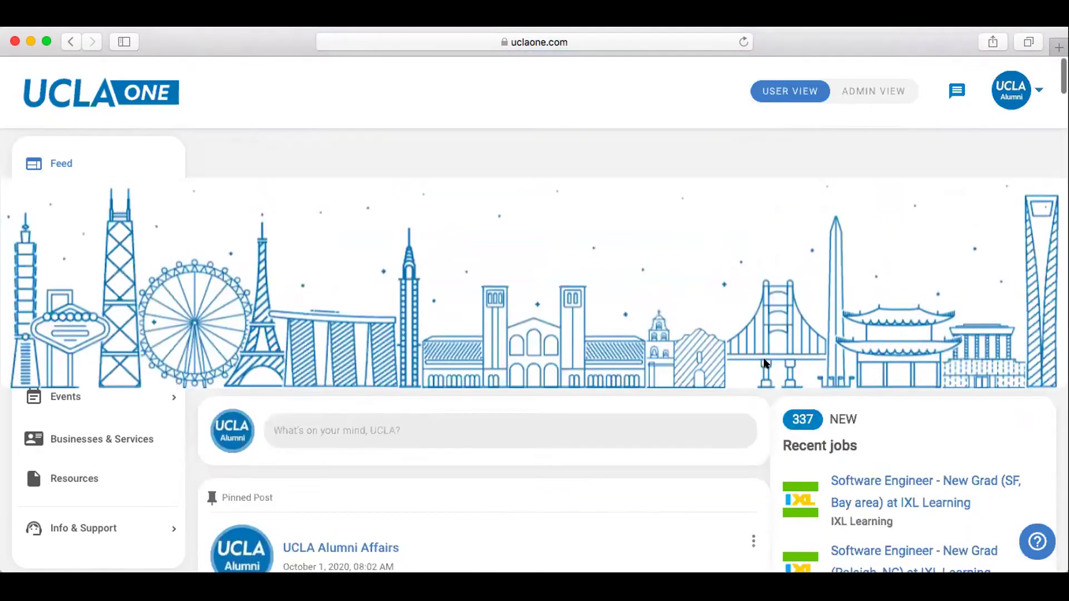
Open the alumni Directory and scroll through the member list.
{"action": "left_click", "coordinate": [85, 415]}
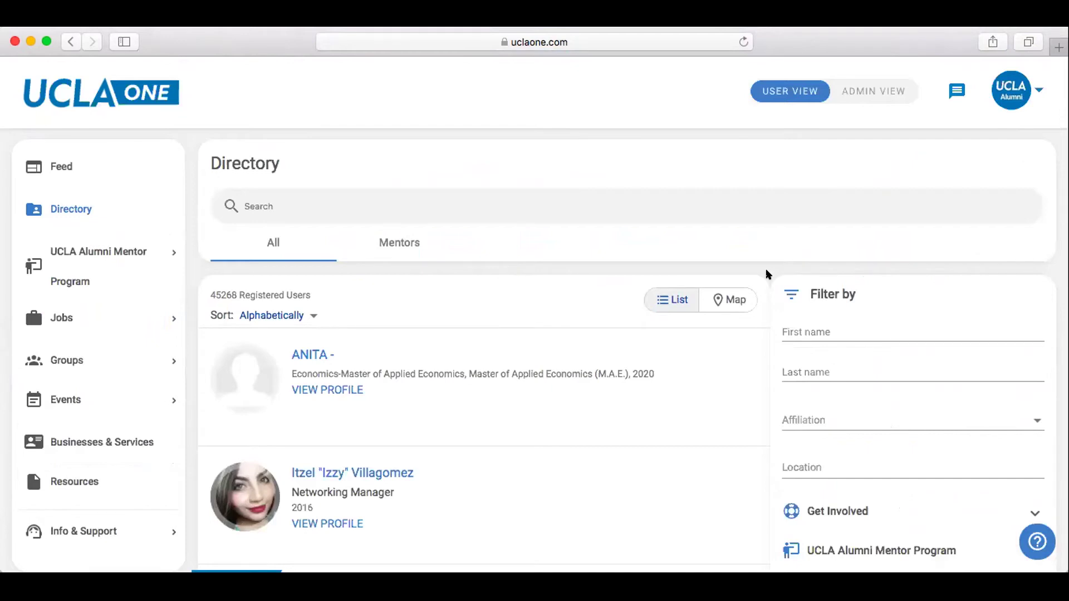
{"action": "scroll", "coordinate": [768, 274], "scroll_direction": "down", "scroll_amount": 5}
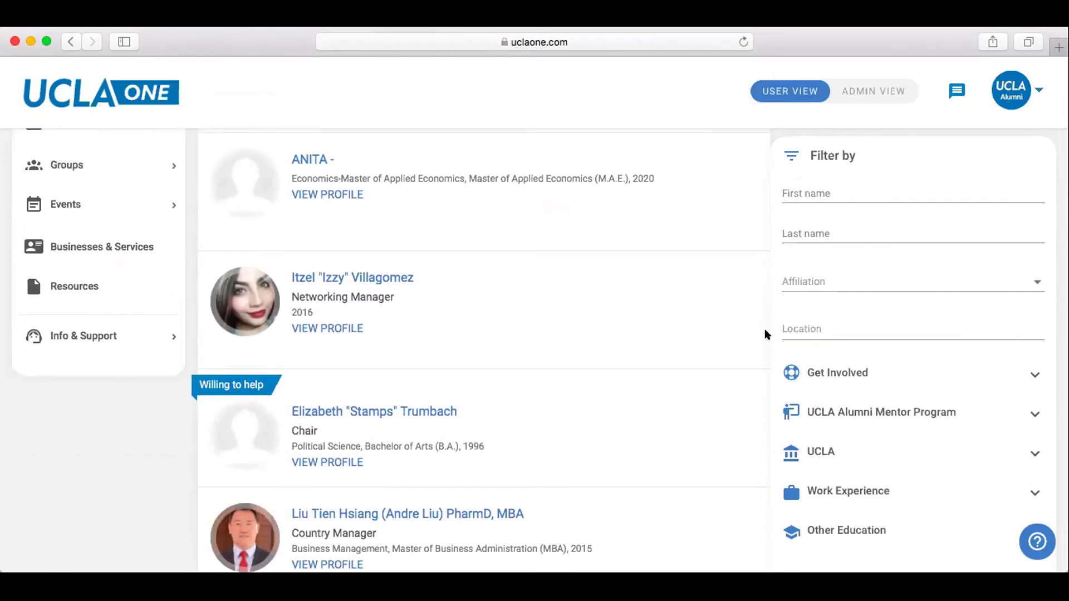
{"action": "scroll", "coordinate": [766, 334], "scroll_direction": "down", "scroll_amount": 3}
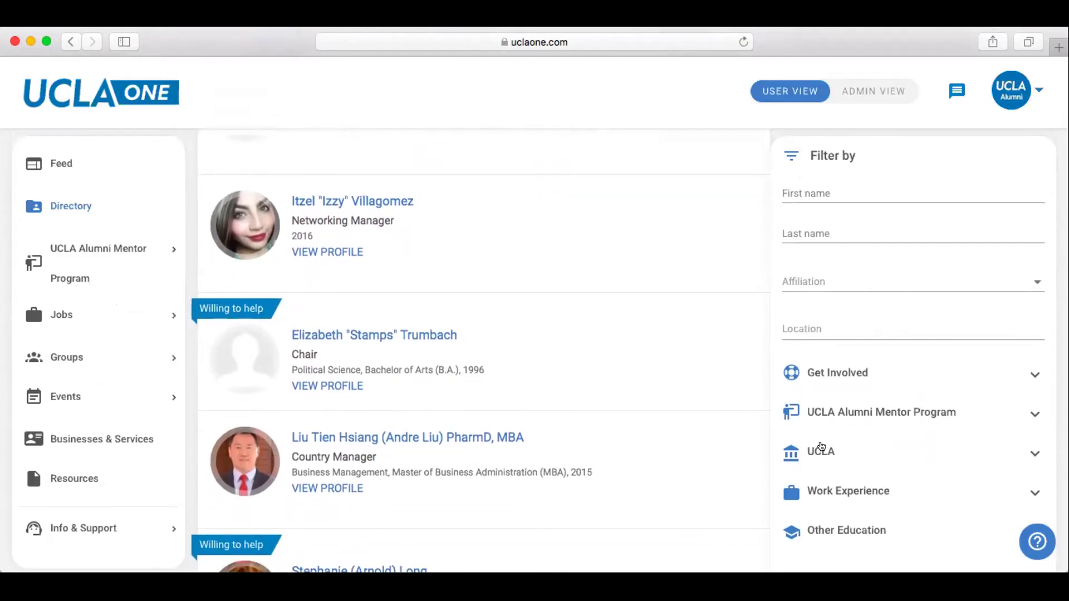
Under the UCLA filters, set Field of Study to Economics.
{"action": "left_click", "coordinate": [824, 451]}
{"action": "left_click", "coordinate": [820, 494]}
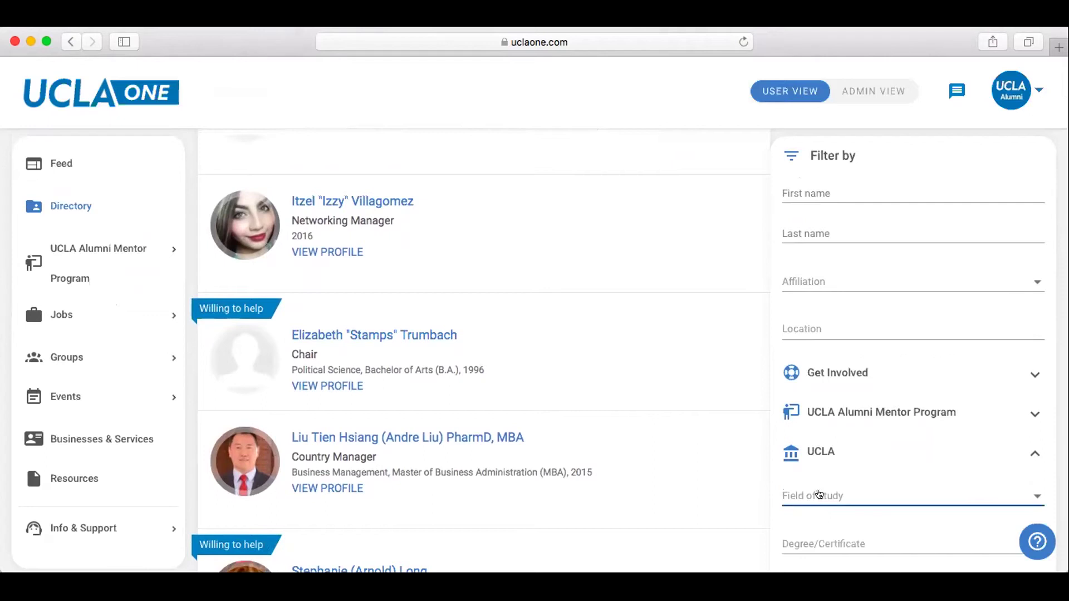
{"action": "left_click", "coordinate": [819, 493]}
{"action": "left_click", "coordinate": [821, 314]}
{"action": "type", "text": "economics"}
{"action": "left_click", "coordinate": [807, 479]}
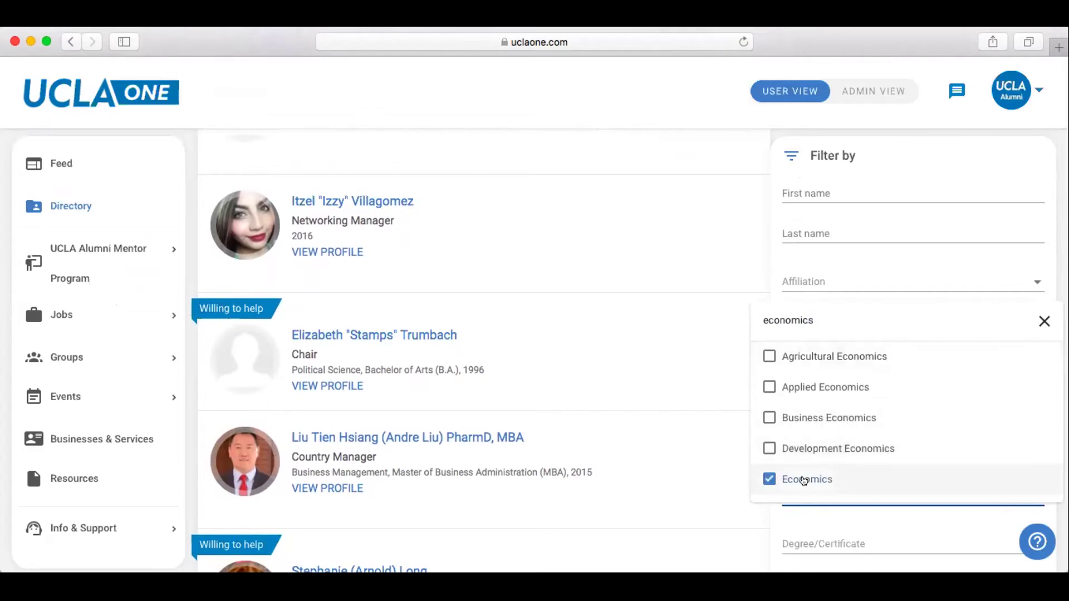
{"action": "left_click", "coordinate": [761, 258]}
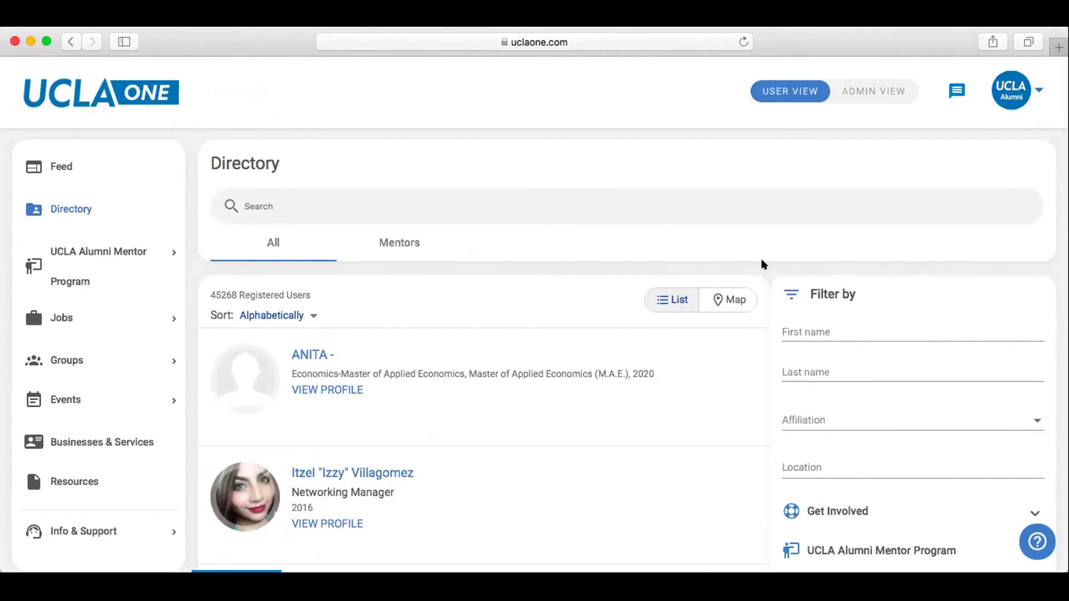
Check the sort order options, keeping the Economics results sorted alphabetically.
{"action": "scroll", "coordinate": [762, 261], "scroll_direction": "down", "scroll_amount": 3}
{"action": "scroll", "coordinate": [760, 258], "scroll_direction": "down", "scroll_amount": 3}
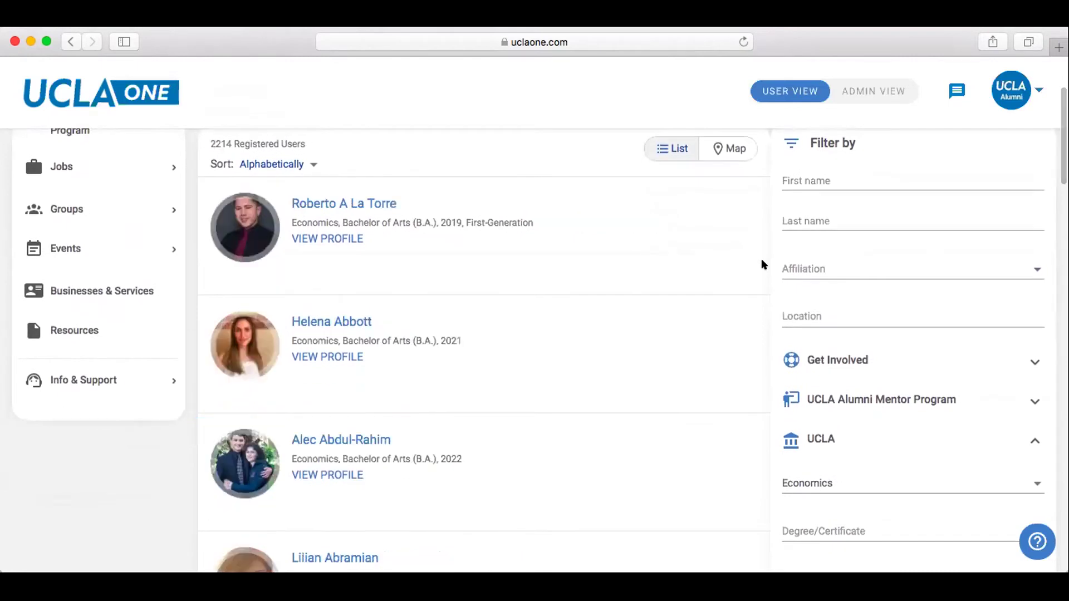
{"action": "left_click_drag", "start_coordinate": [207, 144], "coordinate": [294, 148]}
{"action": "left_click", "coordinate": [293, 149]}
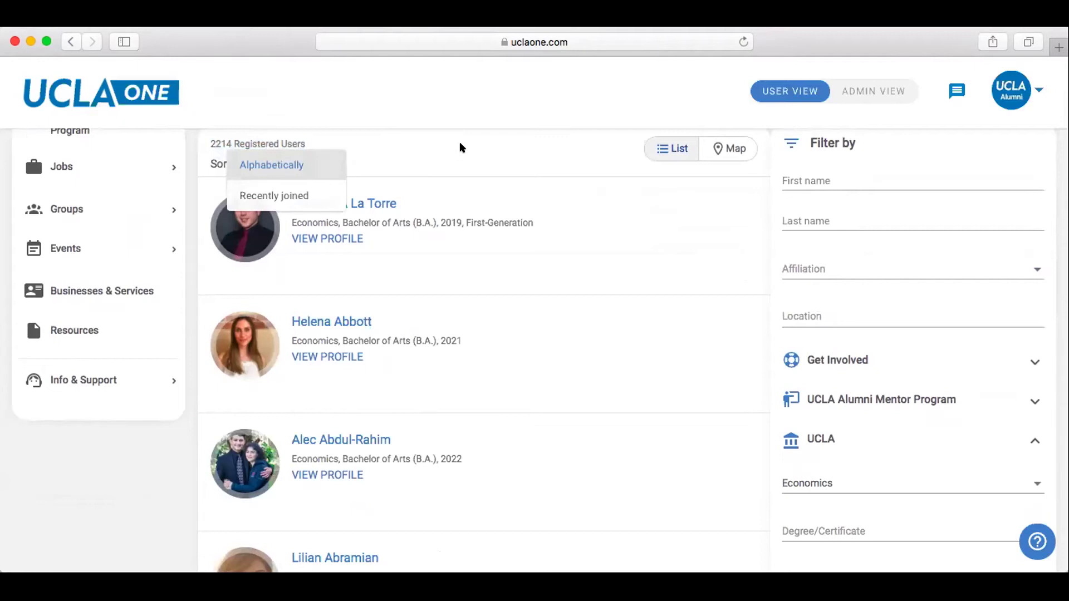
{"action": "left_click", "coordinate": [460, 147]}
{"action": "scroll", "coordinate": [746, 331], "scroll_direction": "down", "scroll_amount": 3}
{"action": "scroll", "coordinate": [746, 342], "scroll_direction": "down", "scroll_amount": 3}
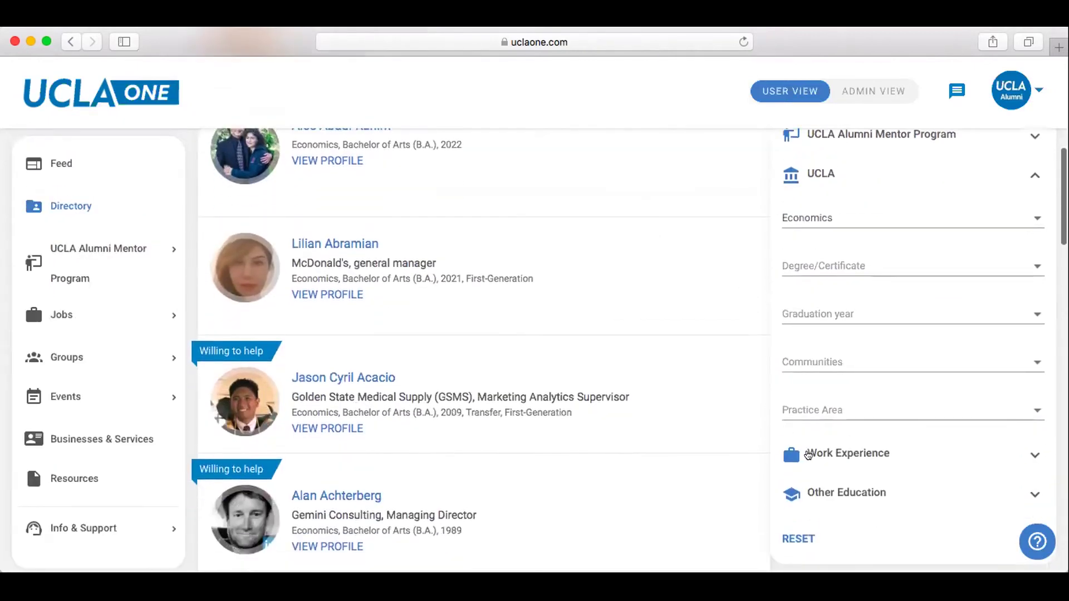
Under Work Experience, filter the industry to Computer Software, narrowing results to 2214 users.
{"action": "left_click", "coordinate": [808, 455]}
{"action": "scroll", "coordinate": [808, 456], "scroll_direction": "down", "scroll_amount": 2}
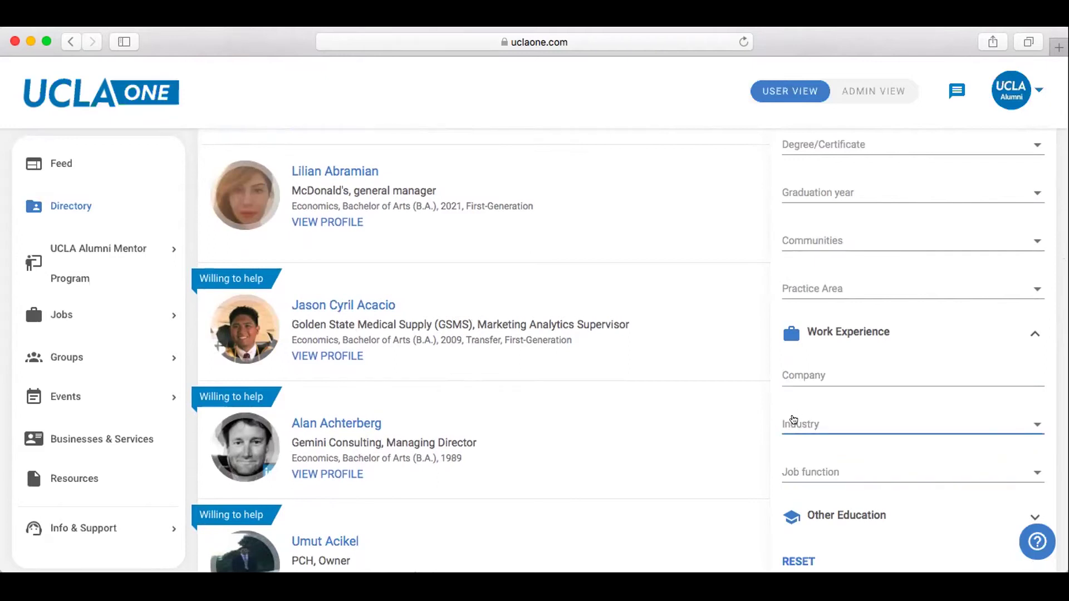
{"action": "left_click", "coordinate": [793, 421]}
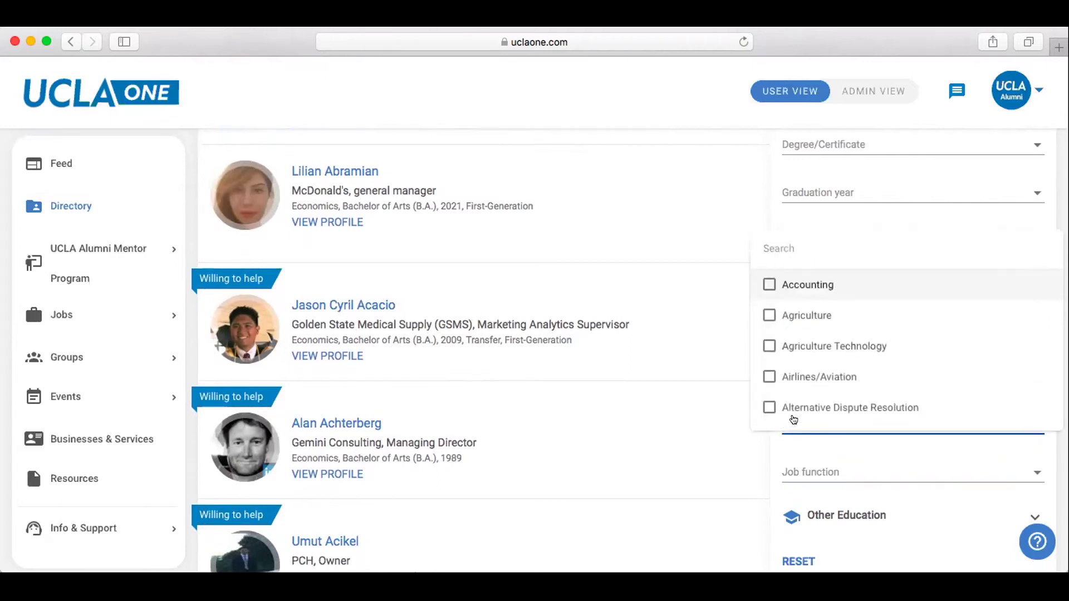
{"action": "type", "text": "comput"}
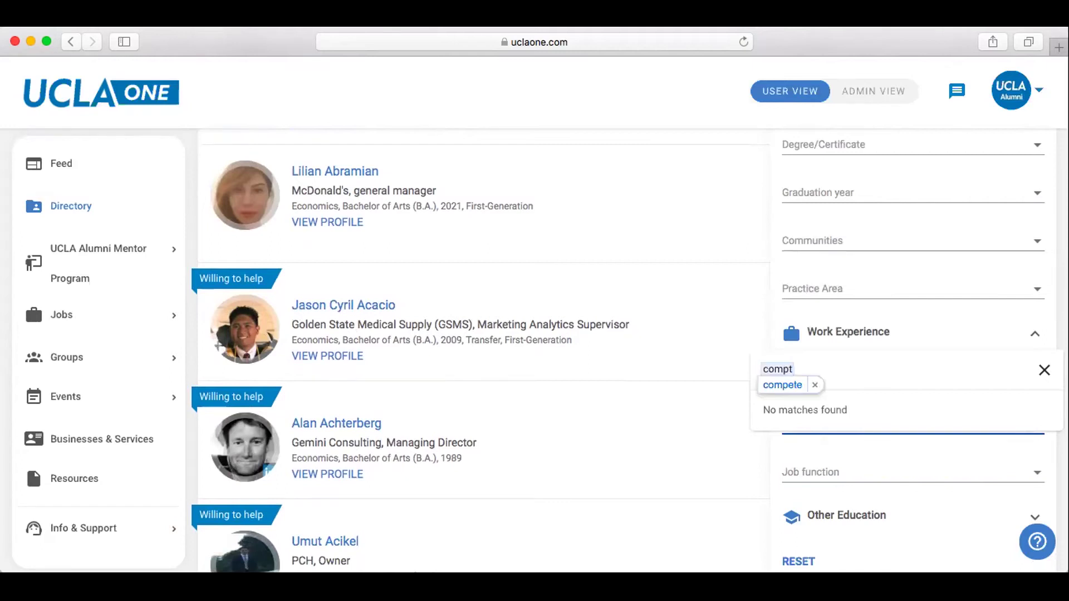
{"action": "key", "text": "BackSpace"}
{"action": "type", "text": "ut"}
{"action": "left_click", "coordinate": [787, 415]}
{"action": "left_click", "coordinate": [771, 212]}
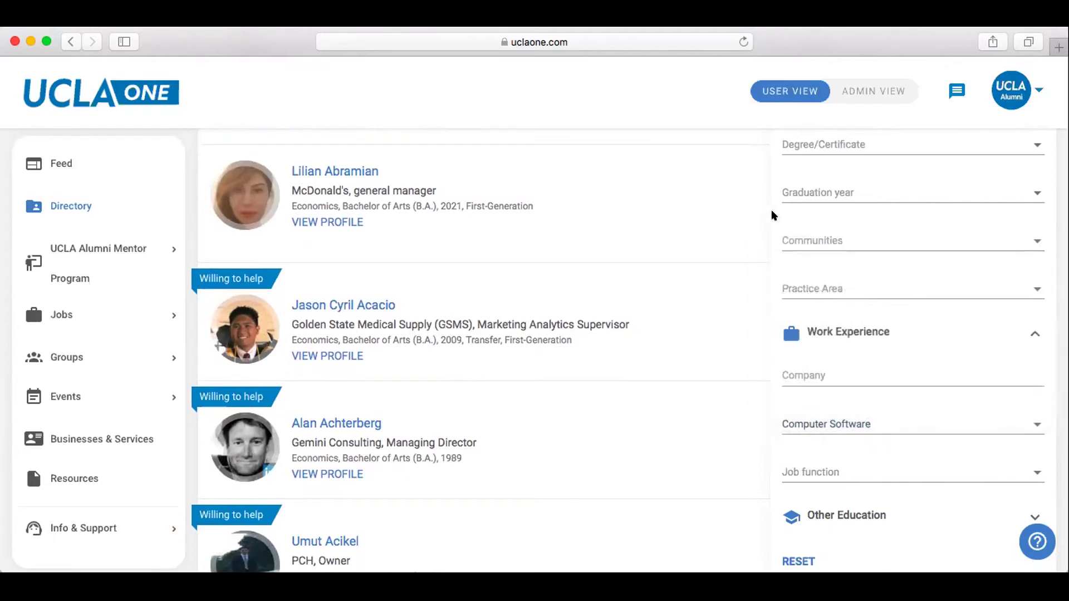
Scroll down and back up through the filtered alumni results.
{"action": "scroll", "coordinate": [746, 274], "scroll_direction": "down", "scroll_amount": 12}
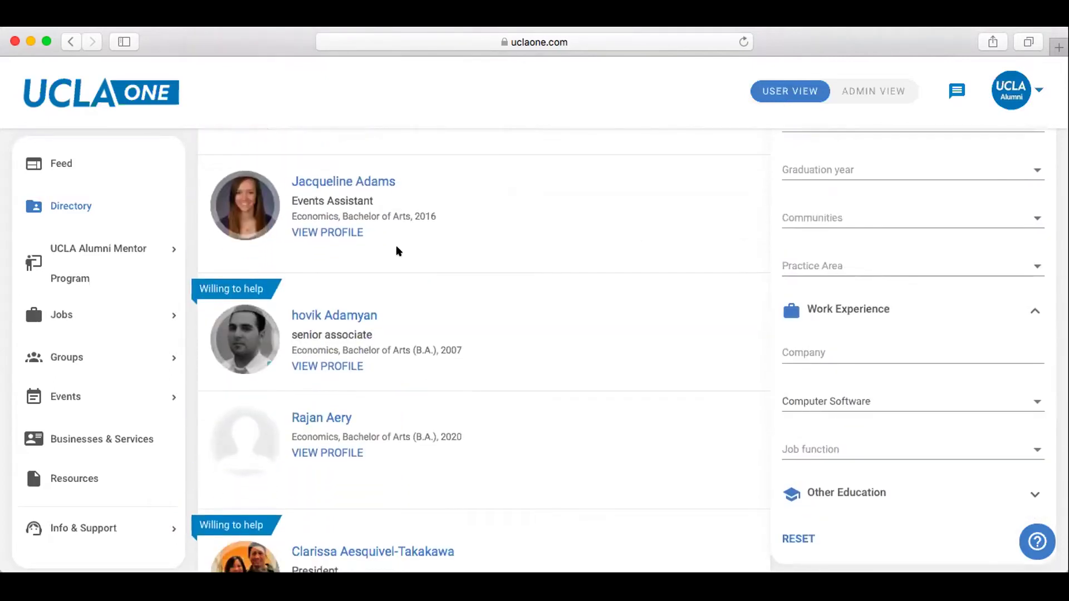
{"action": "scroll", "coordinate": [399, 251], "scroll_direction": "down", "scroll_amount": 1}
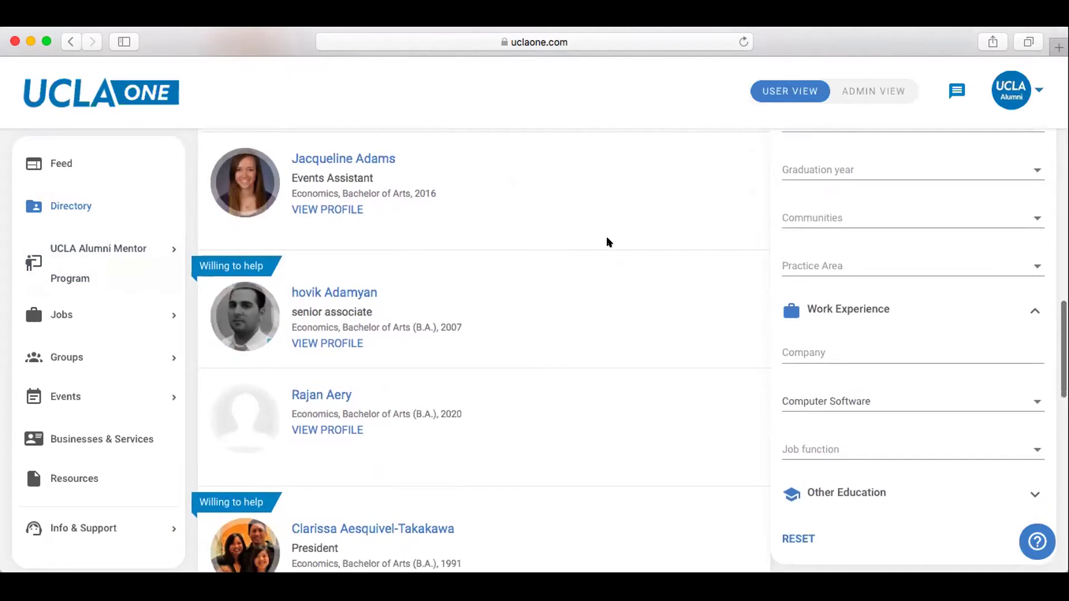
{"action": "scroll", "coordinate": [761, 271], "scroll_direction": "down", "scroll_amount": 5}
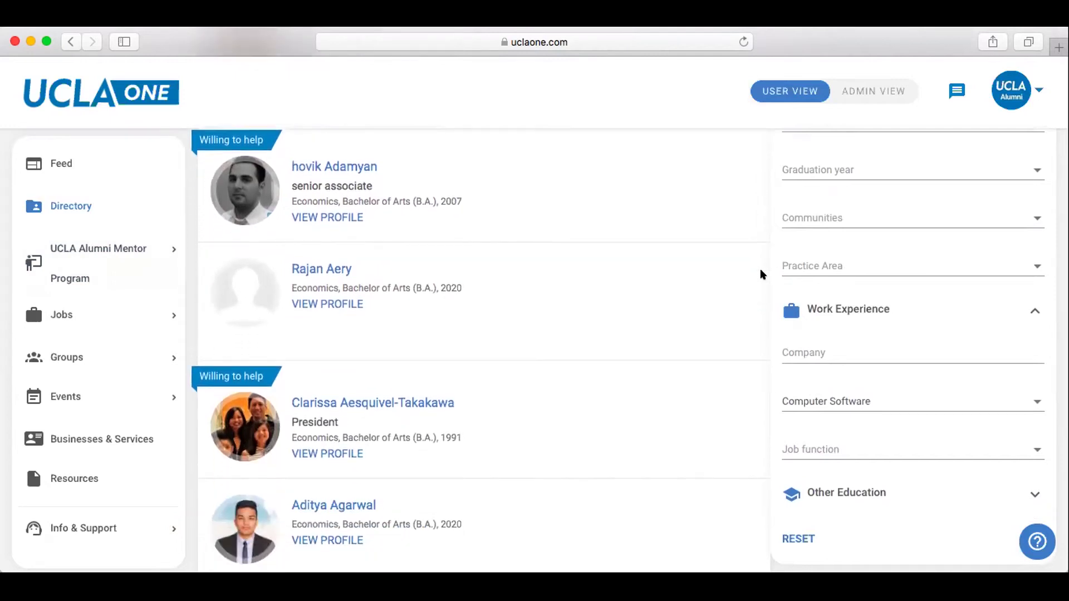
{"action": "scroll", "coordinate": [762, 274], "scroll_direction": "up", "scroll_amount": 8}
{"action": "scroll", "coordinate": [761, 274], "scroll_direction": "up", "scroll_amount": 15}
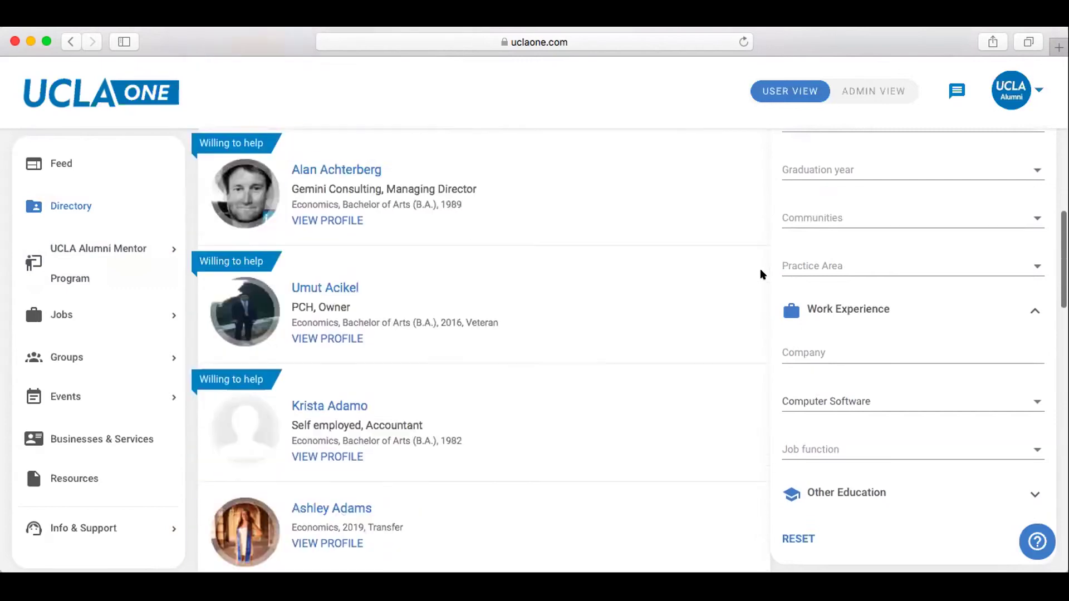
{"action": "scroll", "coordinate": [761, 274], "scroll_direction": "up", "scroll_amount": 5}
{"action": "scroll", "coordinate": [761, 274], "scroll_direction": "down", "scroll_amount": 6}
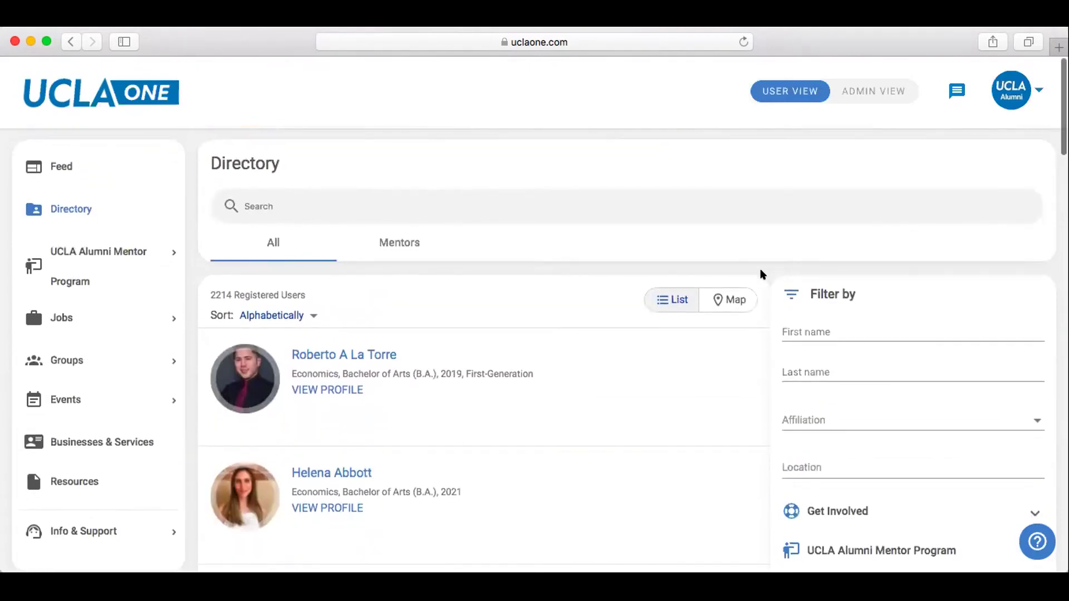
{"action": "scroll", "coordinate": [761, 274], "scroll_direction": "down", "scroll_amount": 10}
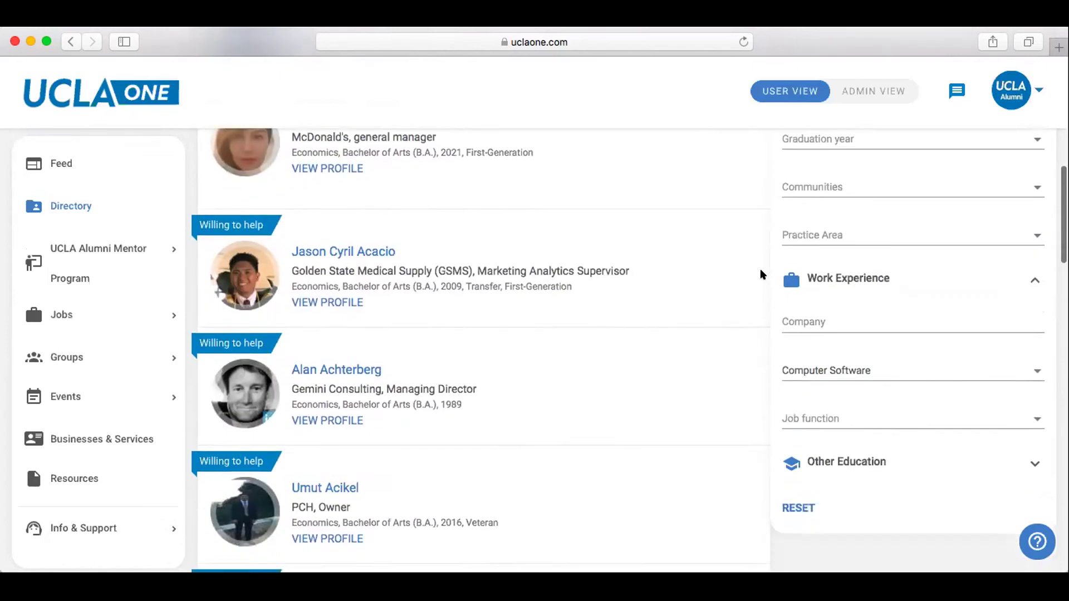
Add Product Management to the Job function filter.
{"action": "left_click", "coordinate": [794, 445]}
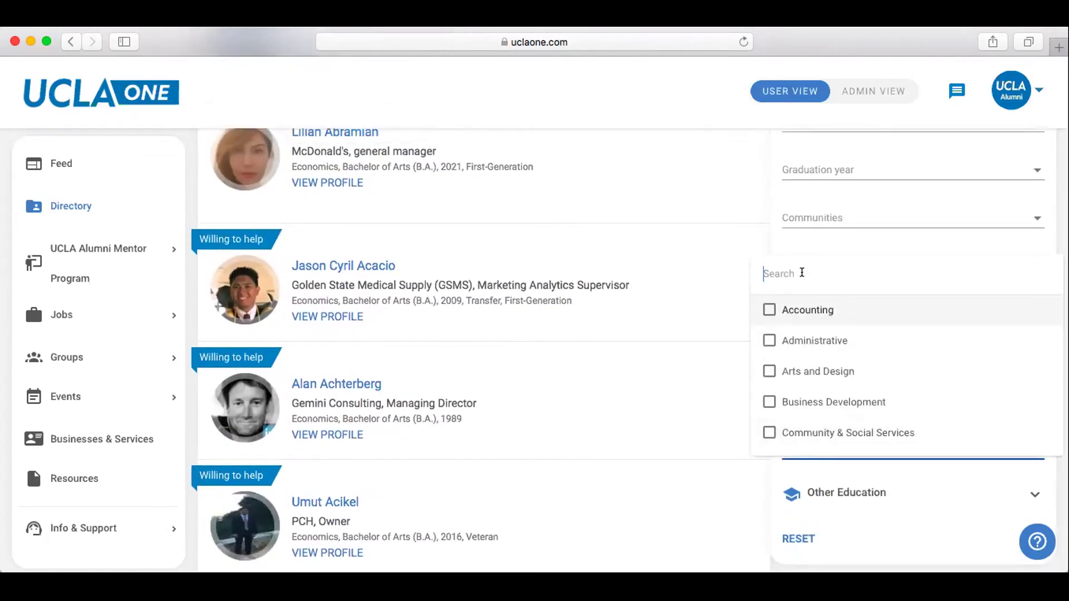
{"action": "type", "text": "p"}
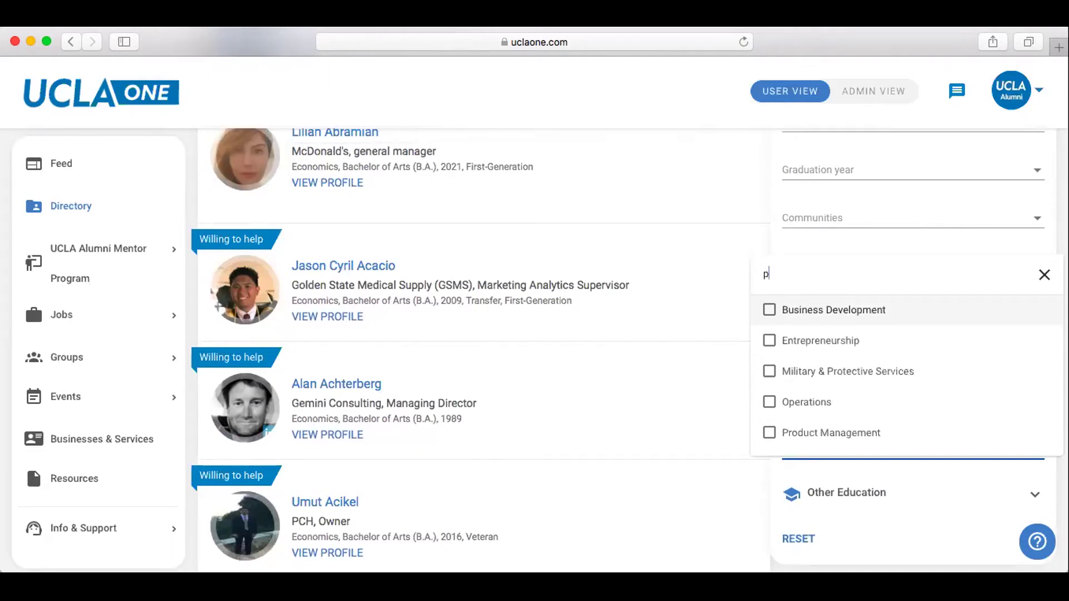
{"action": "type", "text": "rod"}
{"action": "left_click", "coordinate": [802, 409]}
{"action": "left_click", "coordinate": [764, 280]}
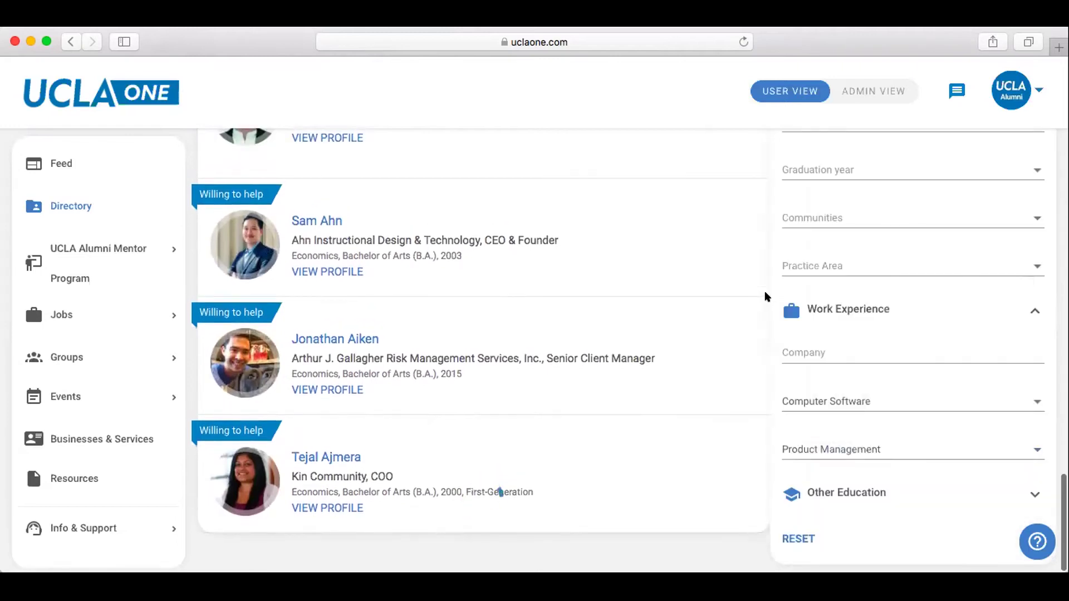
Return to the top of the Directory and select the name search bar.
{"action": "scroll", "coordinate": [767, 297], "scroll_direction": "up", "scroll_amount": 10}
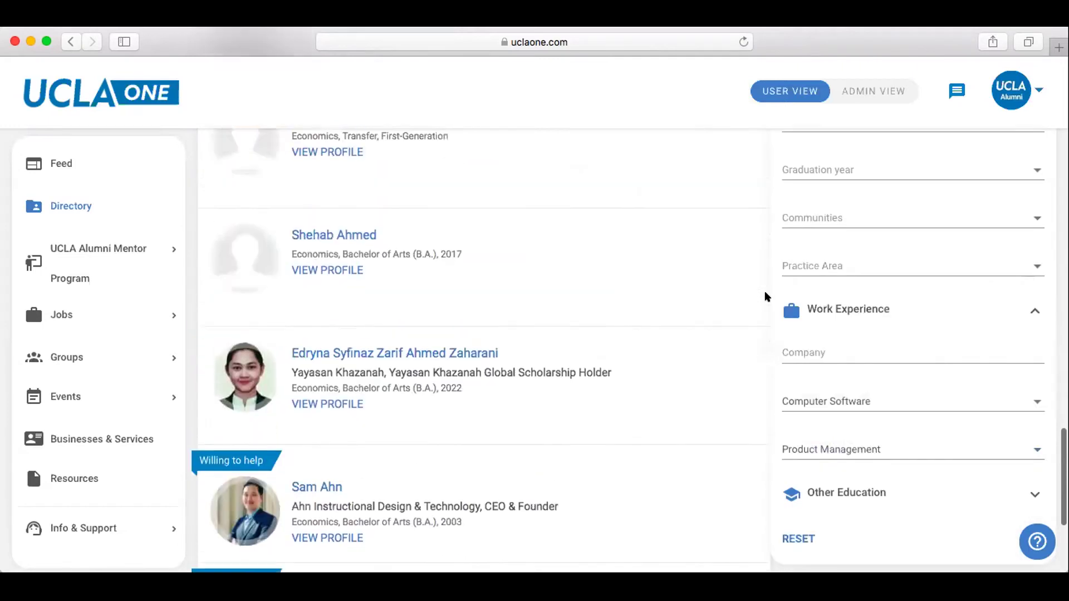
{"action": "scroll", "coordinate": [767, 297], "scroll_direction": "up", "scroll_amount": 15}
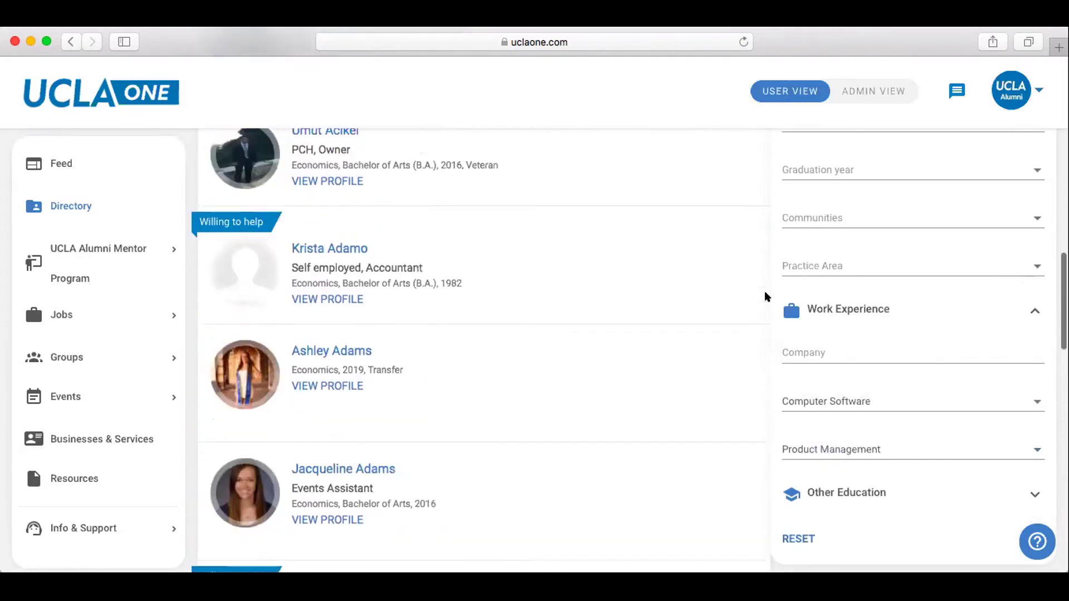
{"action": "scroll", "coordinate": [766, 296], "scroll_direction": "up", "scroll_amount": 7}
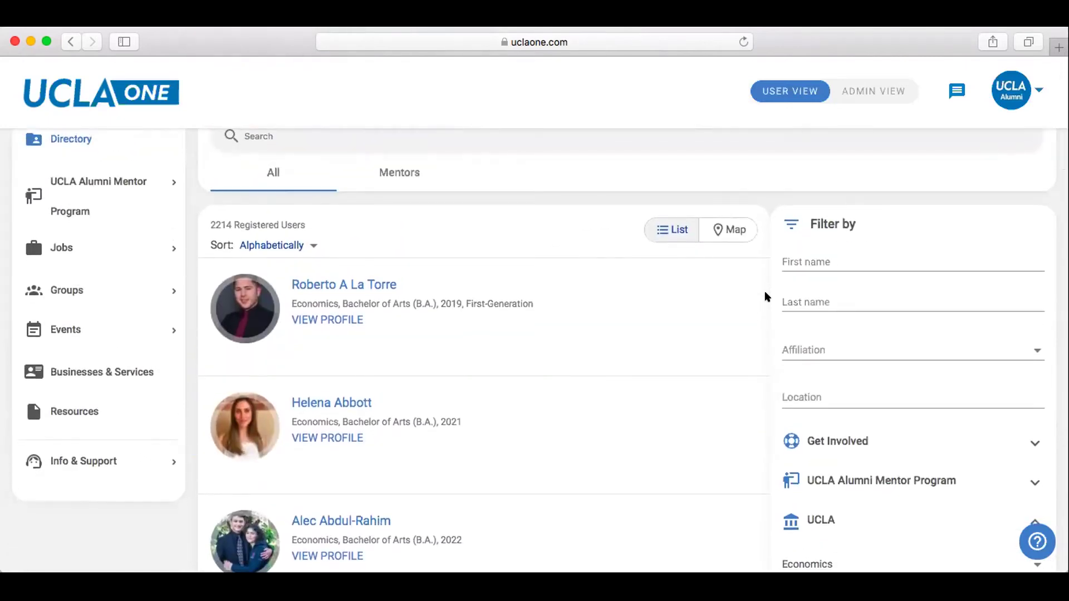
{"action": "scroll", "coordinate": [766, 297], "scroll_direction": "up", "scroll_amount": 2}
{"action": "left_click", "coordinate": [382, 201]}
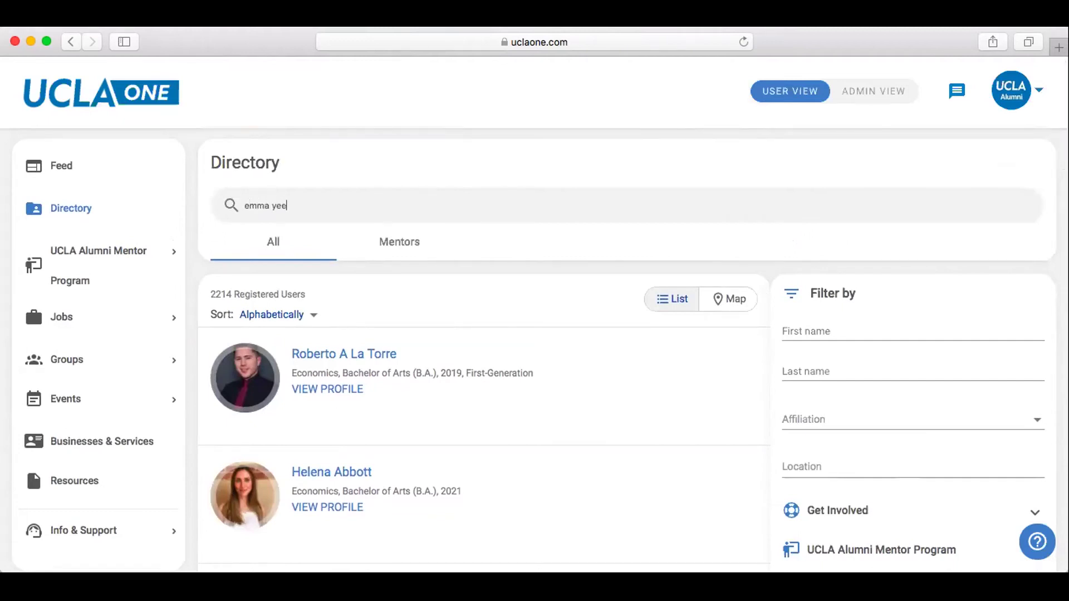
Search the Directory for the alumna's full name and open her matching profile.
{"action": "left_click", "coordinate": [300, 221]}
{"action": "key", "text": "Return"}
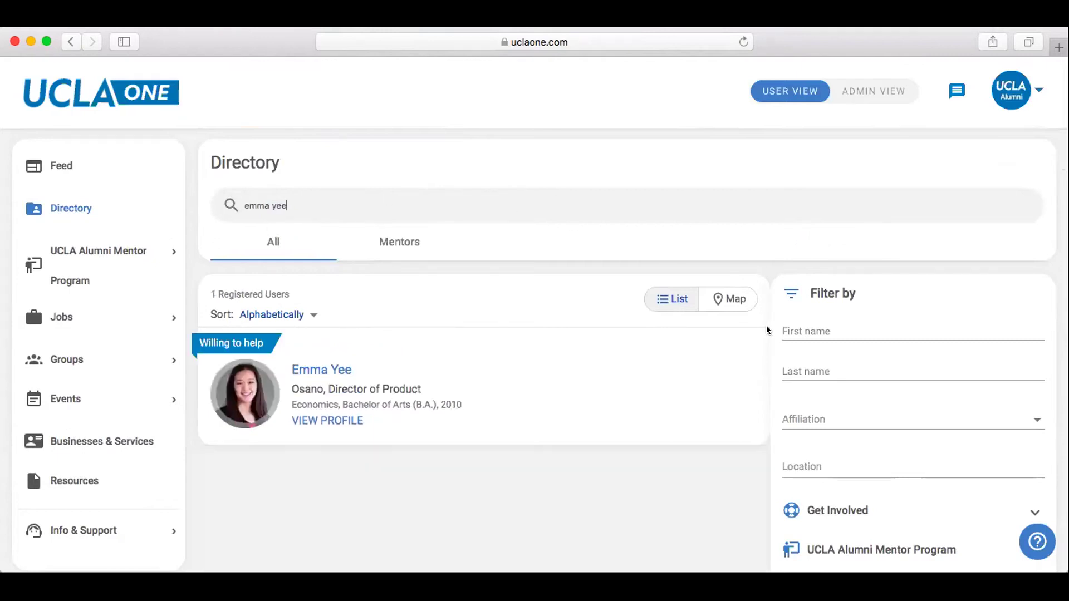
{"action": "left_click", "coordinate": [306, 369]}
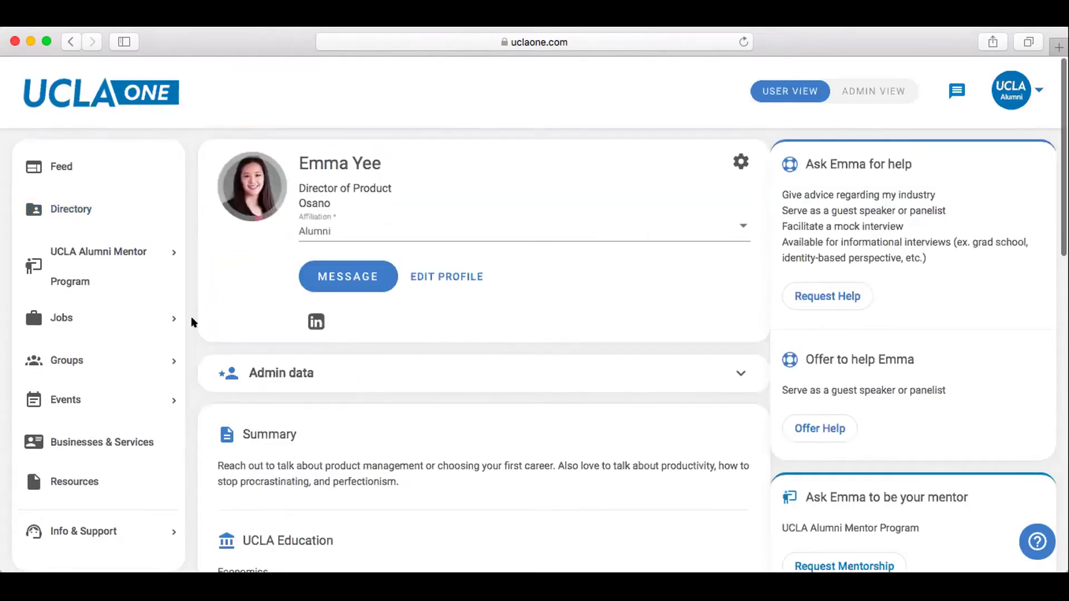
Review the list of help she offers at the top of her profile.
{"action": "scroll", "coordinate": [191, 317], "scroll_direction": "down", "scroll_amount": 3}
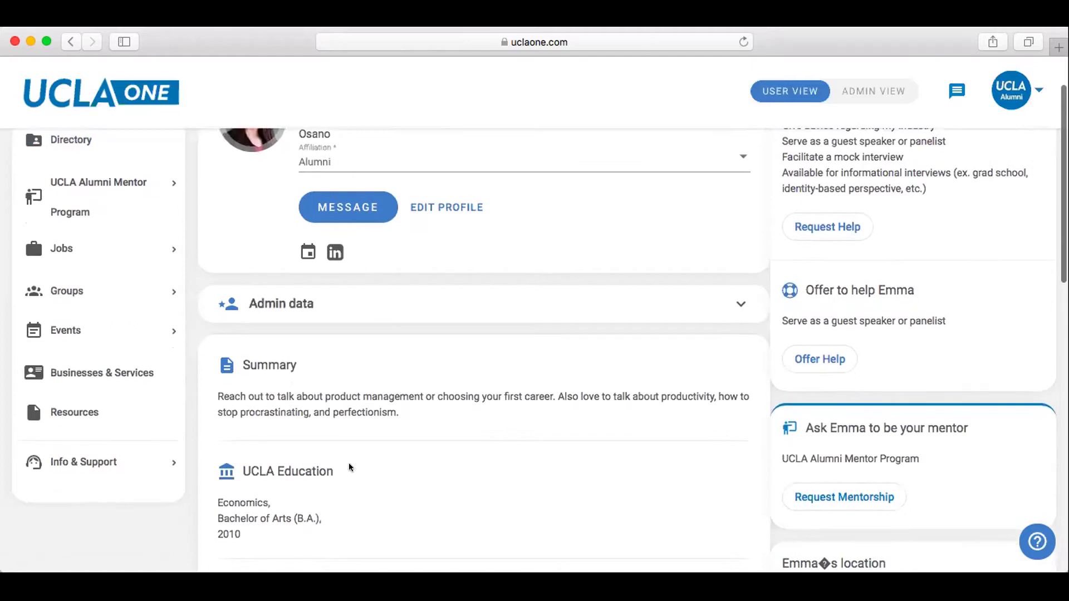
{"action": "scroll", "coordinate": [373, 449], "scroll_direction": "up", "scroll_amount": 3}
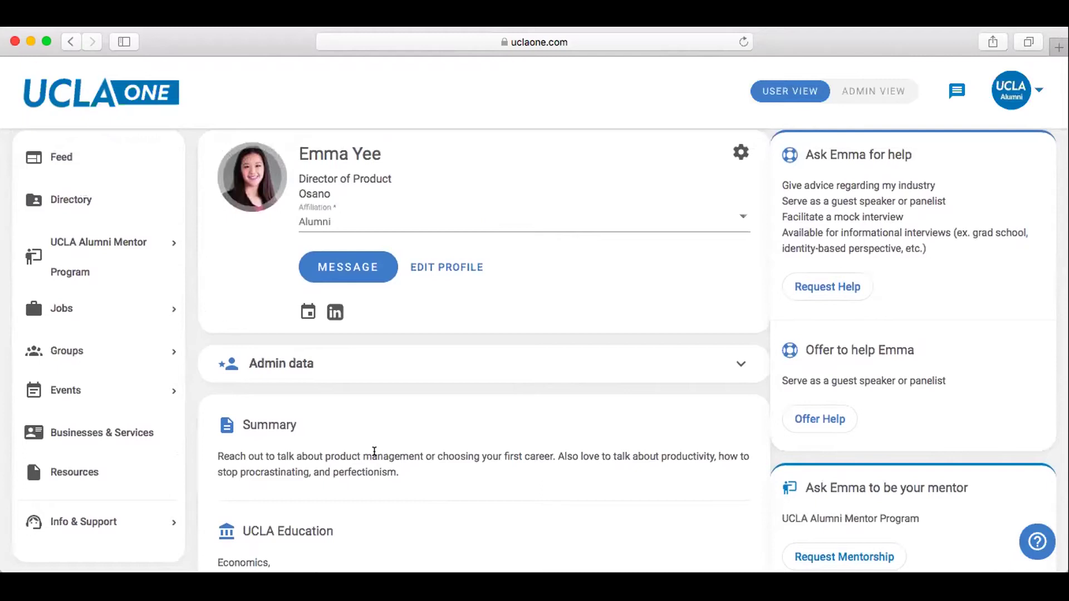
{"action": "scroll", "coordinate": [374, 451], "scroll_direction": "up", "scroll_amount": 1}
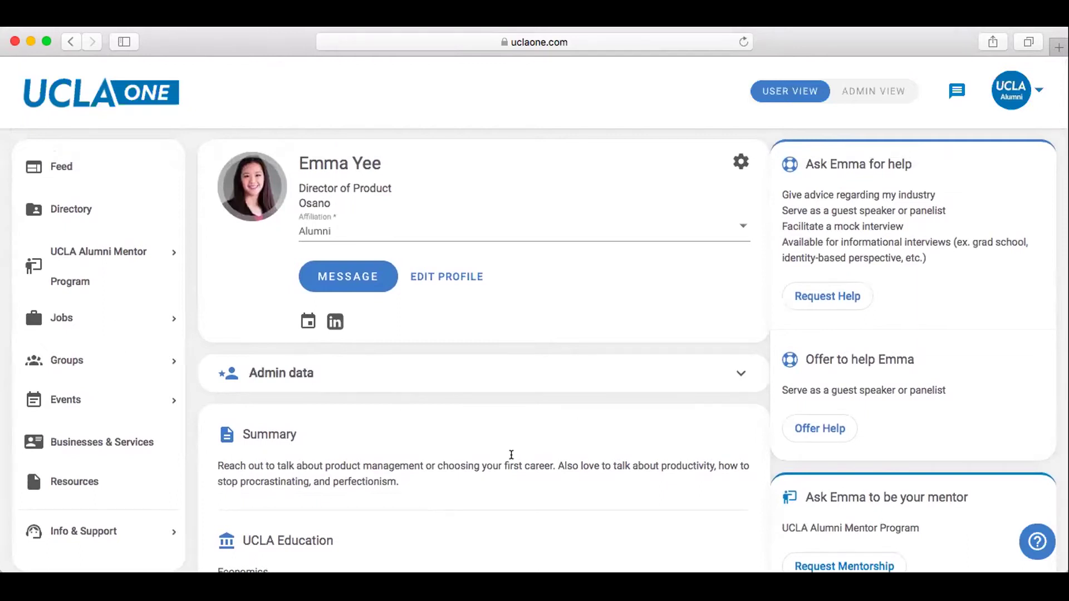
{"action": "left_click_drag", "start_coordinate": [785, 195], "coordinate": [941, 260]}
{"action": "left_click", "coordinate": [941, 260]}
Read her summary, education, location and experience, then start a mentorship request.
{"action": "scroll", "coordinate": [559, 341], "scroll_direction": "down", "scroll_amount": 2}
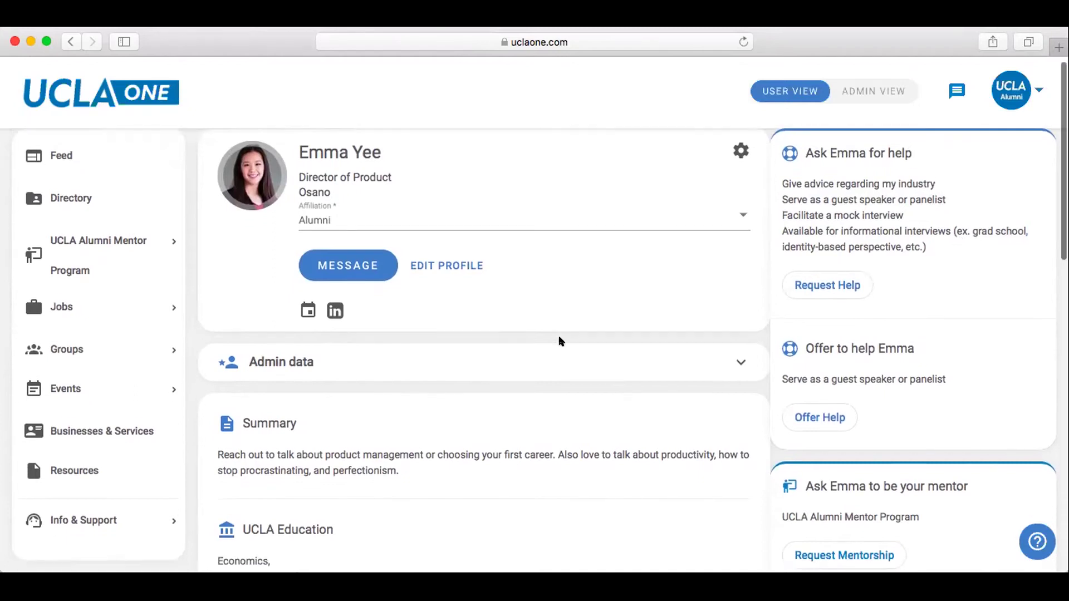
{"action": "scroll", "coordinate": [561, 341], "scroll_direction": "down", "scroll_amount": 2}
{"action": "scroll", "coordinate": [561, 341], "scroll_direction": "down", "scroll_amount": 5}
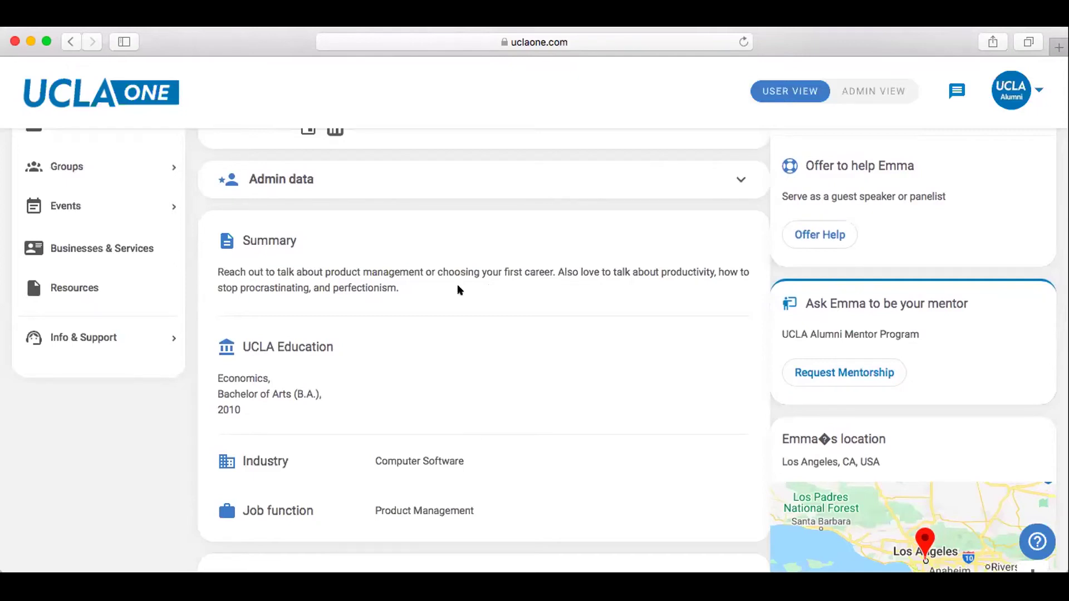
{"action": "scroll", "coordinate": [457, 288], "scroll_direction": "down", "scroll_amount": 5}
{"action": "scroll", "coordinate": [458, 286], "scroll_direction": "down", "scroll_amount": 4}
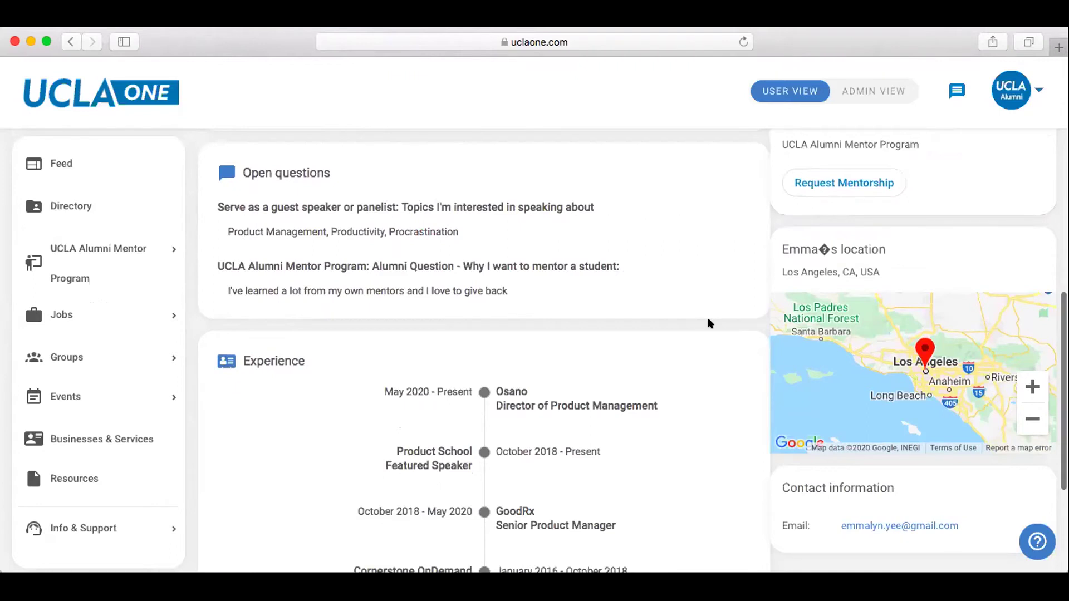
{"action": "scroll", "coordinate": [708, 319], "scroll_direction": "up", "scroll_amount": 6}
{"action": "scroll", "coordinate": [708, 319], "scroll_direction": "up", "scroll_amount": 4}
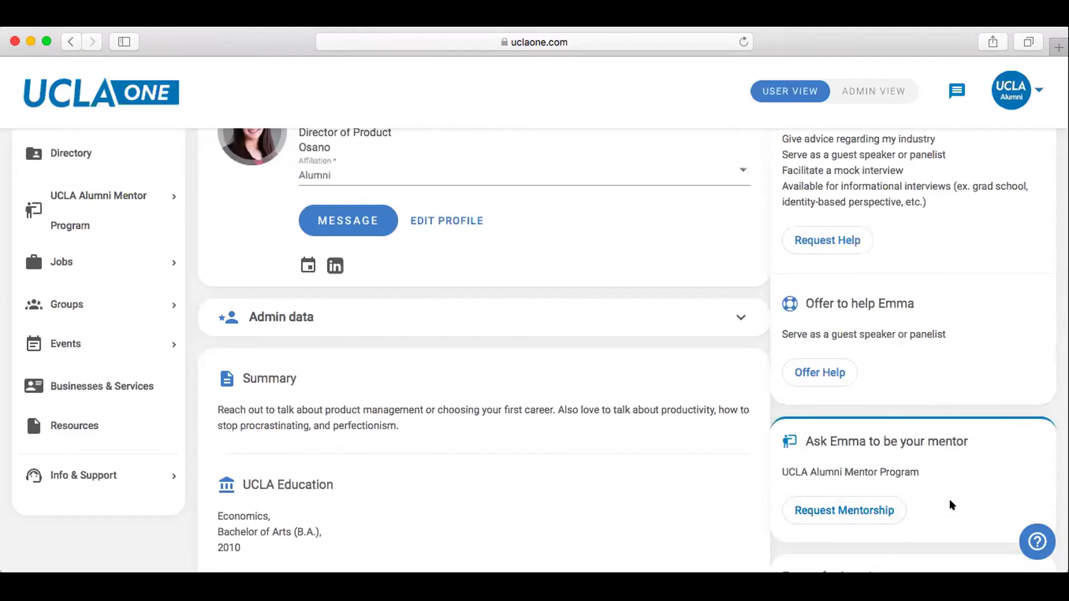
{"action": "left_click", "coordinate": [829, 509]}
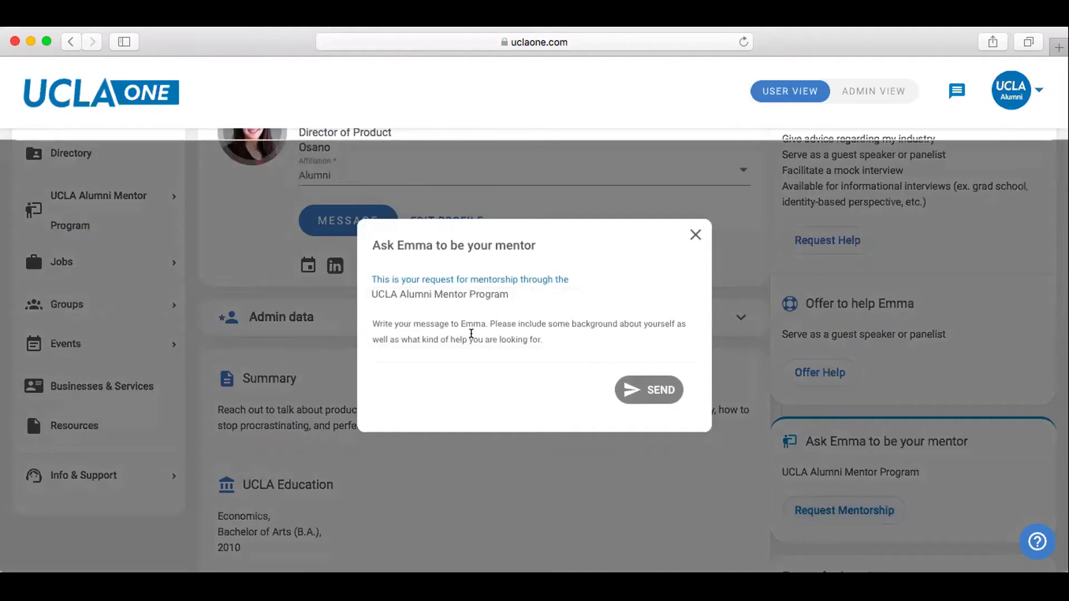
{"action": "key", "text": "cmd+v"}
{"action": "scroll", "coordinate": [471, 333], "scroll_direction": "up", "scroll_amount": 5}
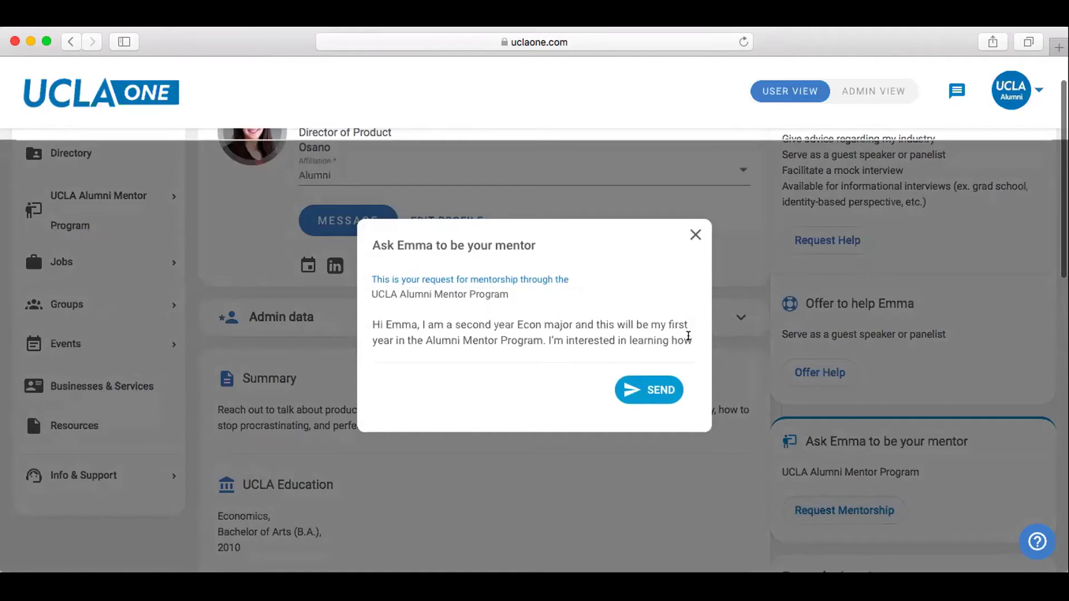
{"action": "scroll", "coordinate": [689, 336], "scroll_direction": "down", "scroll_amount": 1}
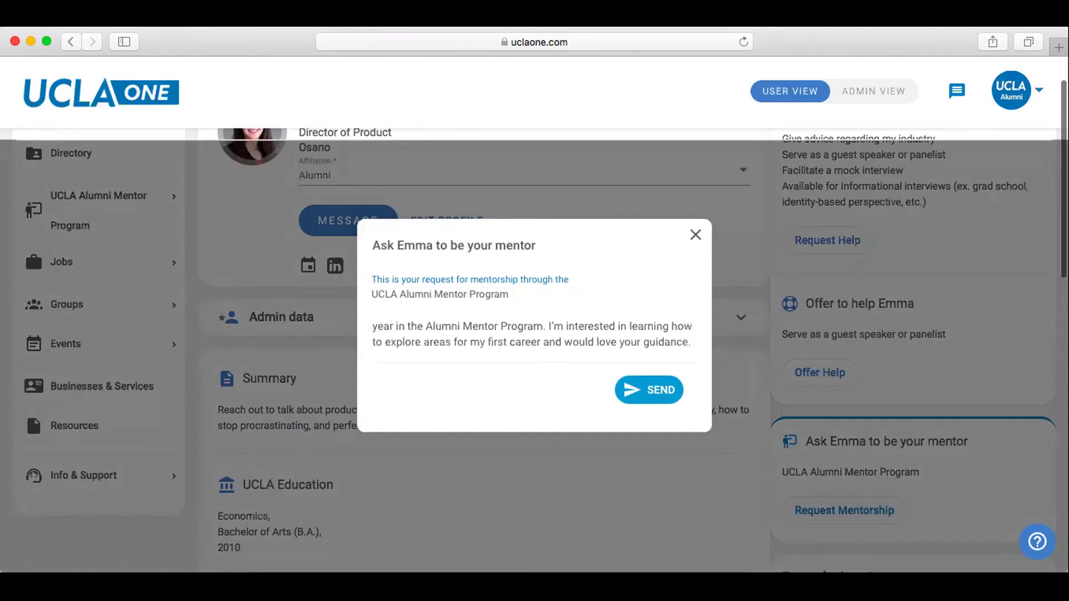
{"action": "scroll", "coordinate": [678, 333], "scroll_direction": "down", "scroll_amount": 1}
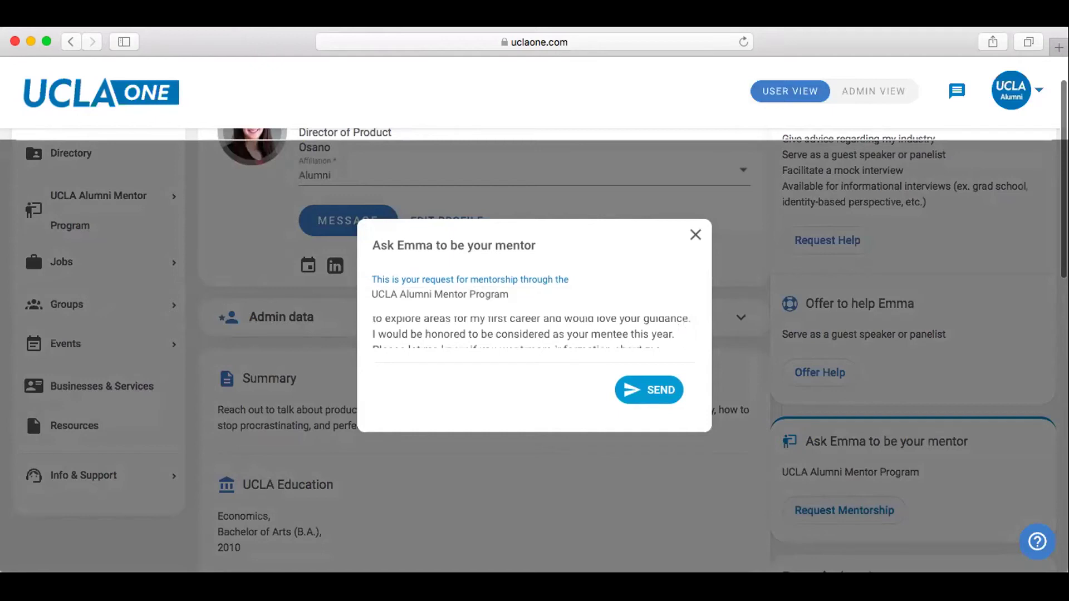
{"action": "scroll", "coordinate": [678, 332], "scroll_direction": "down", "scroll_amount": 1}
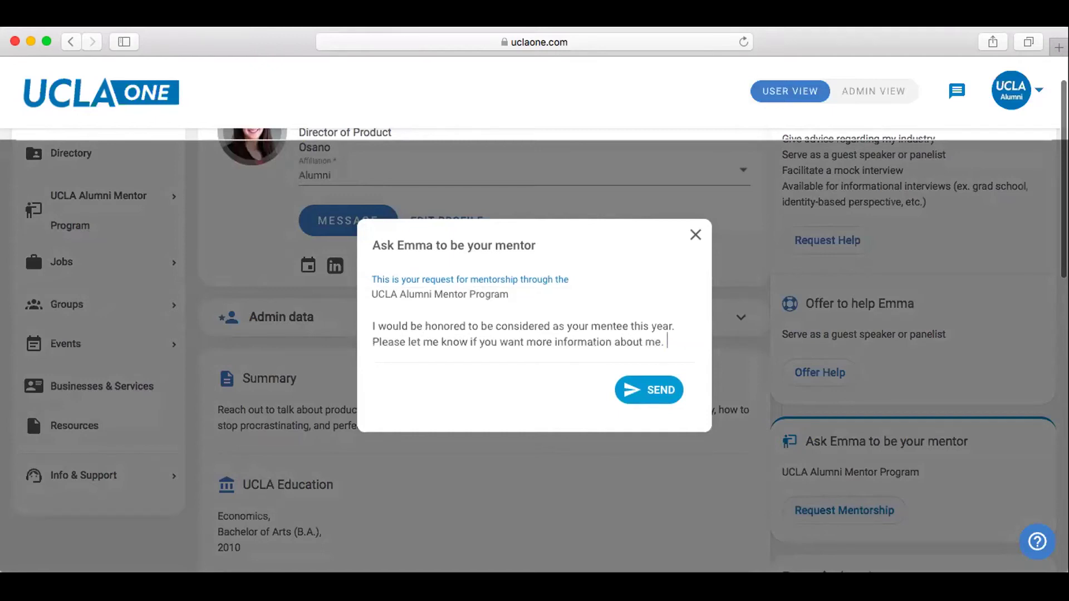
{"action": "type", "text": "Thanks!"}
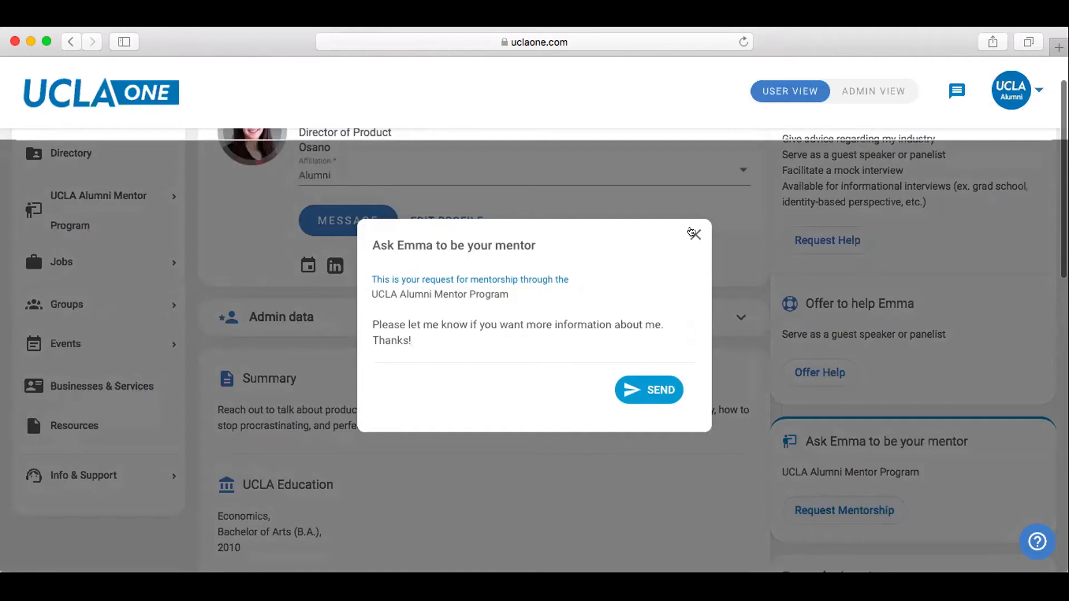
{"action": "left_click", "coordinate": [690, 233]}
{"action": "scroll", "coordinate": [476, 275], "scroll_direction": "up", "scroll_amount": 2}
{"action": "left_click", "coordinate": [53, 216]}
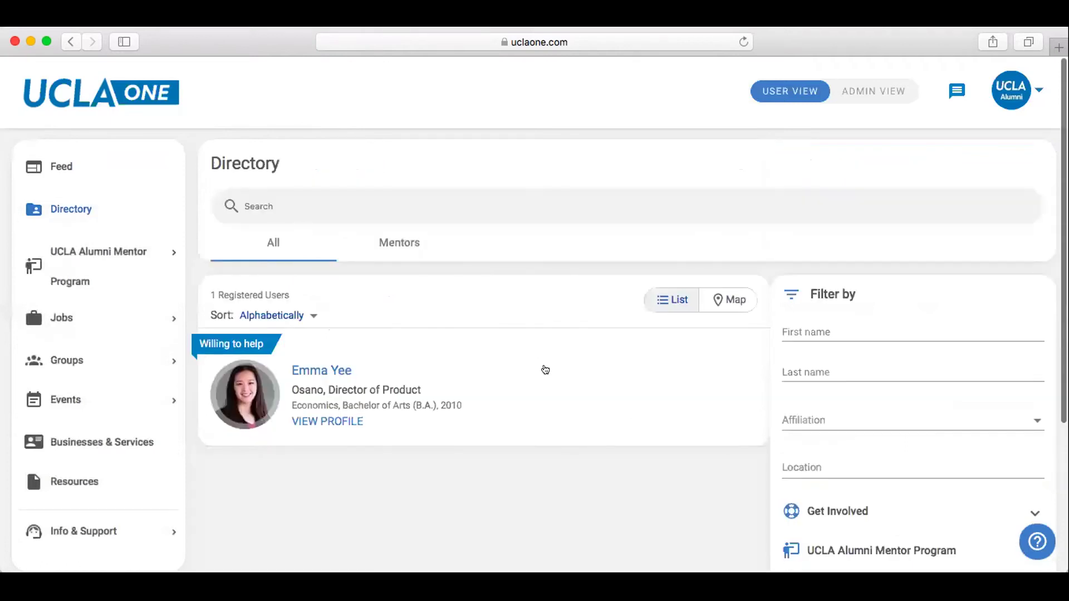
{"action": "scroll", "coordinate": [545, 370], "scroll_direction": "down", "scroll_amount": 4}
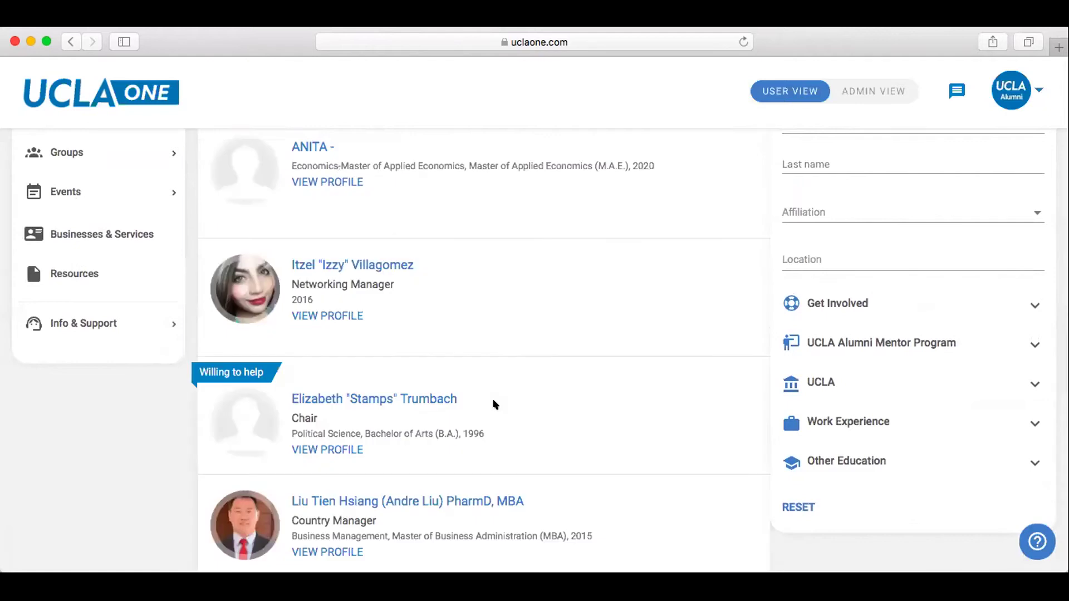
{"action": "scroll", "coordinate": [493, 405], "scroll_direction": "up", "scroll_amount": 4}
{"action": "scroll", "coordinate": [762, 328], "scroll_direction": "down", "scroll_amount": 1}
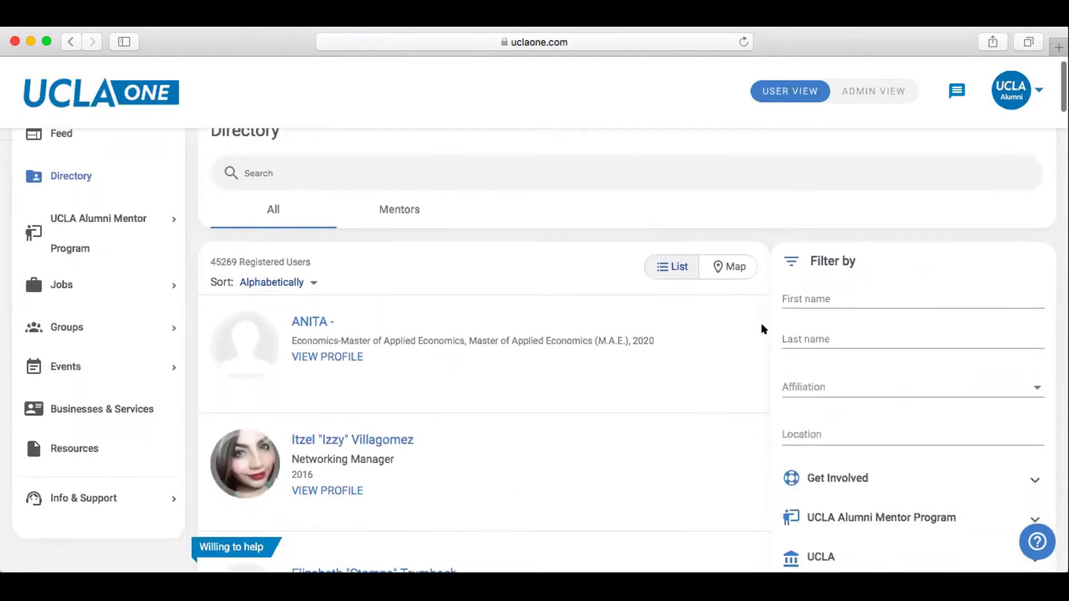
{"action": "scroll", "coordinate": [762, 328], "scroll_direction": "down", "scroll_amount": 3}
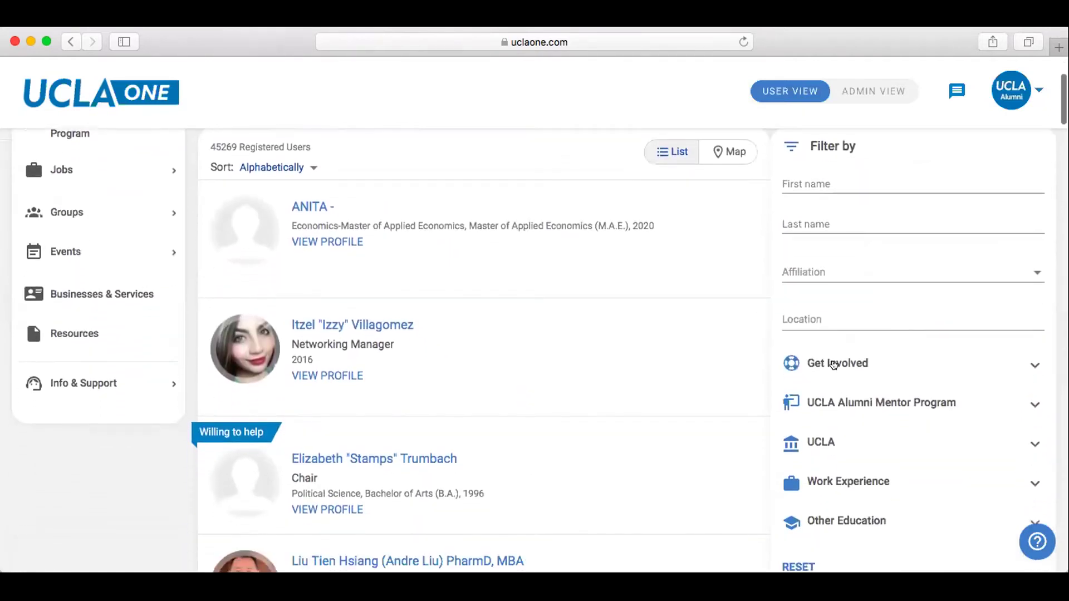
Under Get Involved, filter Offering Help to 'Can offer job shadowing or skills-building opportunity'.
{"action": "left_click", "coordinate": [833, 364]}
{"action": "scroll", "coordinate": [761, 304], "scroll_direction": "down", "scroll_amount": 1}
{"action": "left_click", "coordinate": [792, 379]}
{"action": "scroll", "coordinate": [840, 292], "scroll_direction": "down", "scroll_amount": 1}
{"action": "scroll", "coordinate": [840, 292], "scroll_direction": "down", "scroll_amount": 5}
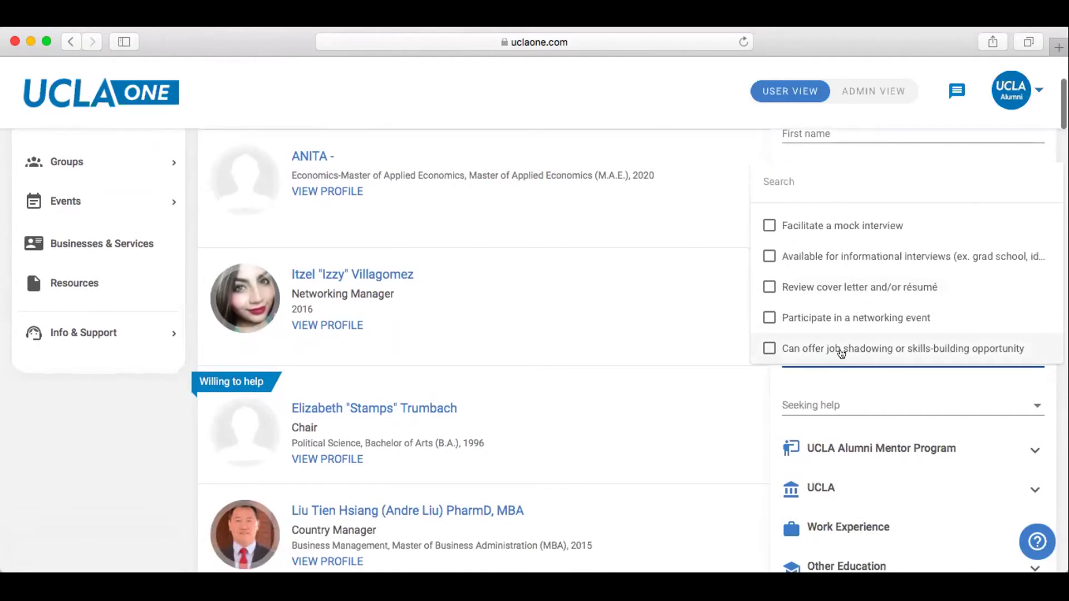
{"action": "left_click", "coordinate": [841, 354]}
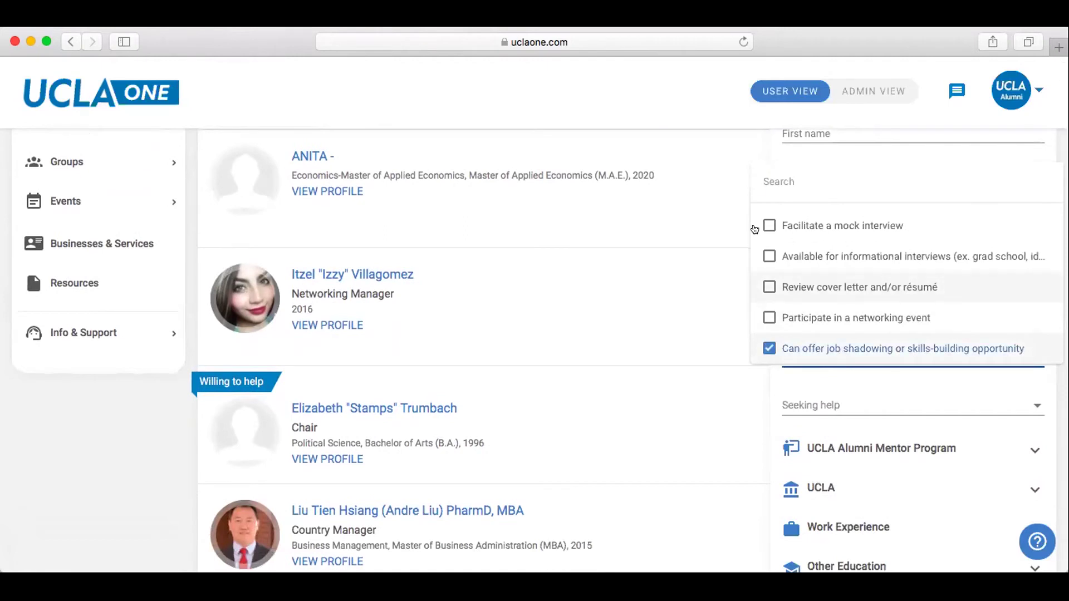
{"action": "left_click", "coordinate": [750, 146]}
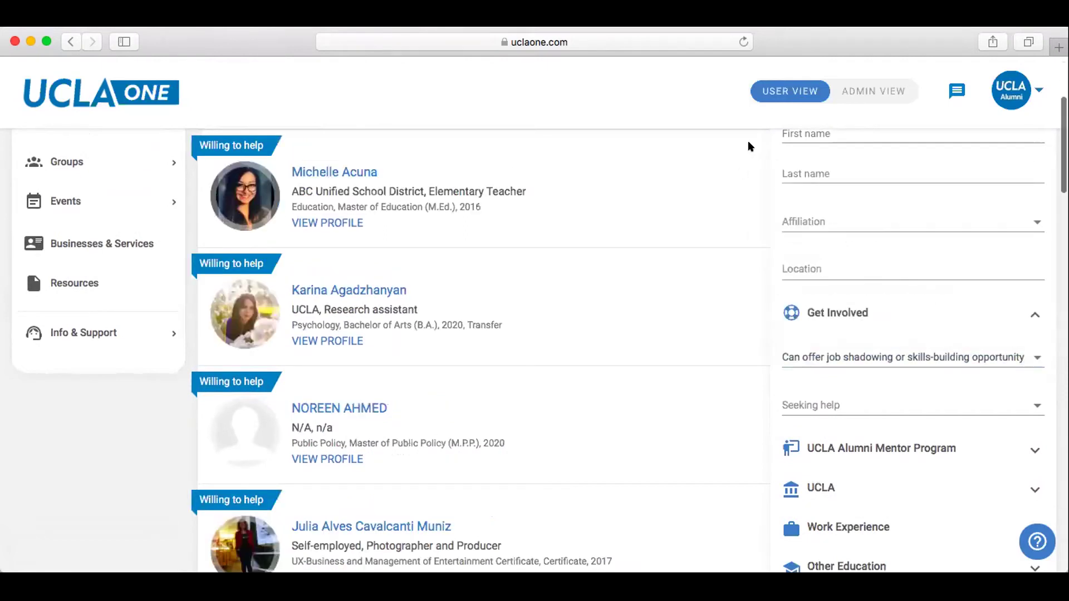
{"action": "scroll", "coordinate": [749, 145], "scroll_direction": "up", "scroll_amount": 3}
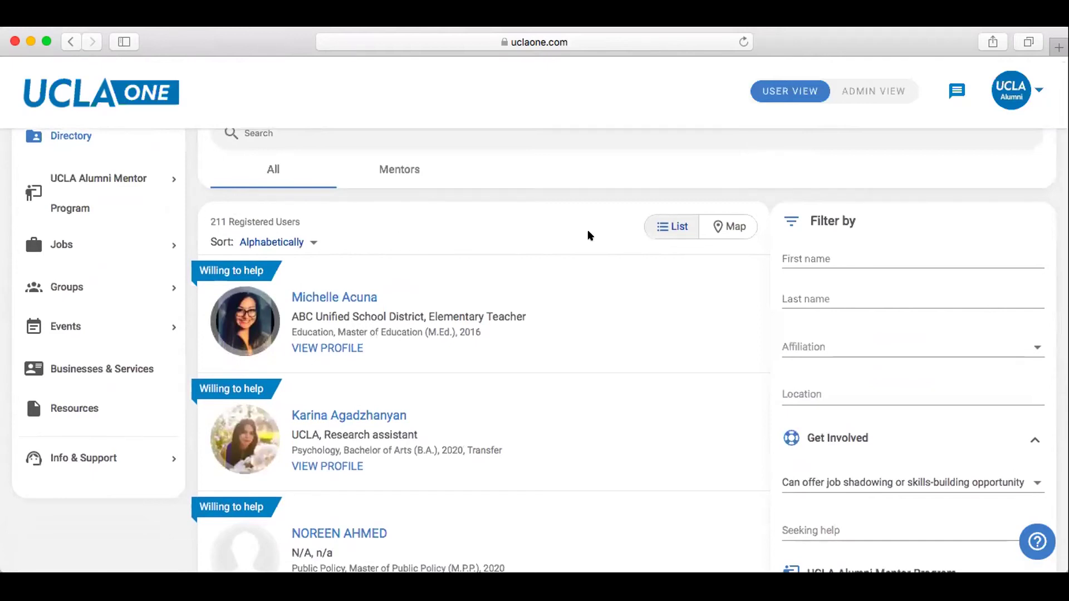
{"action": "scroll", "coordinate": [588, 235], "scroll_direction": "down", "scroll_amount": 3}
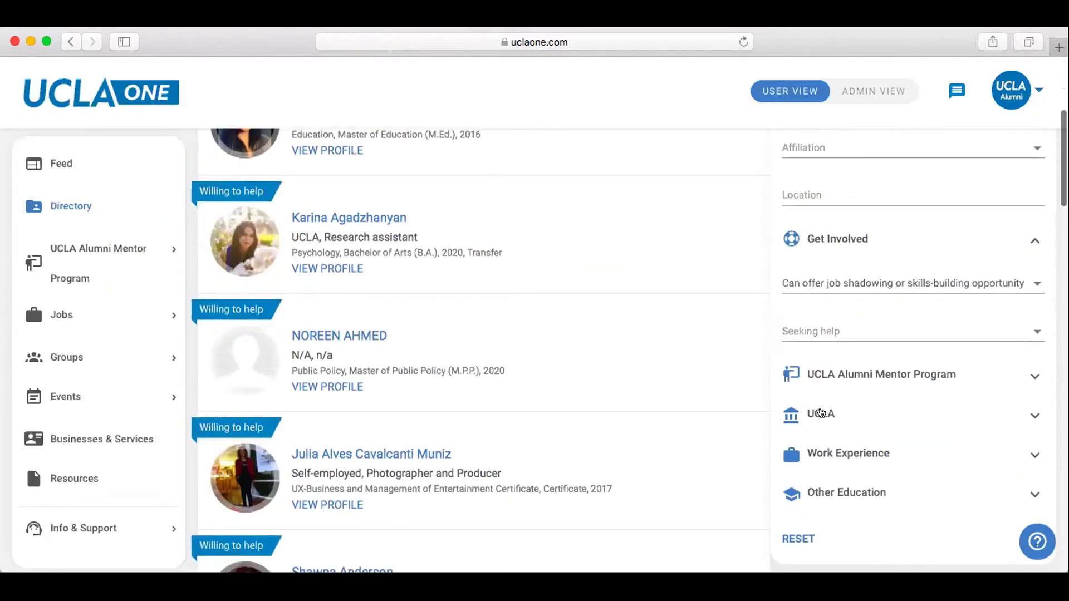
Set Field of Study to Sociology, undoing an accidental Pre-Social Welfare pick, leaving 11 alumni.
{"action": "left_click", "coordinate": [821, 416]}
{"action": "left_click", "coordinate": [807, 457]}
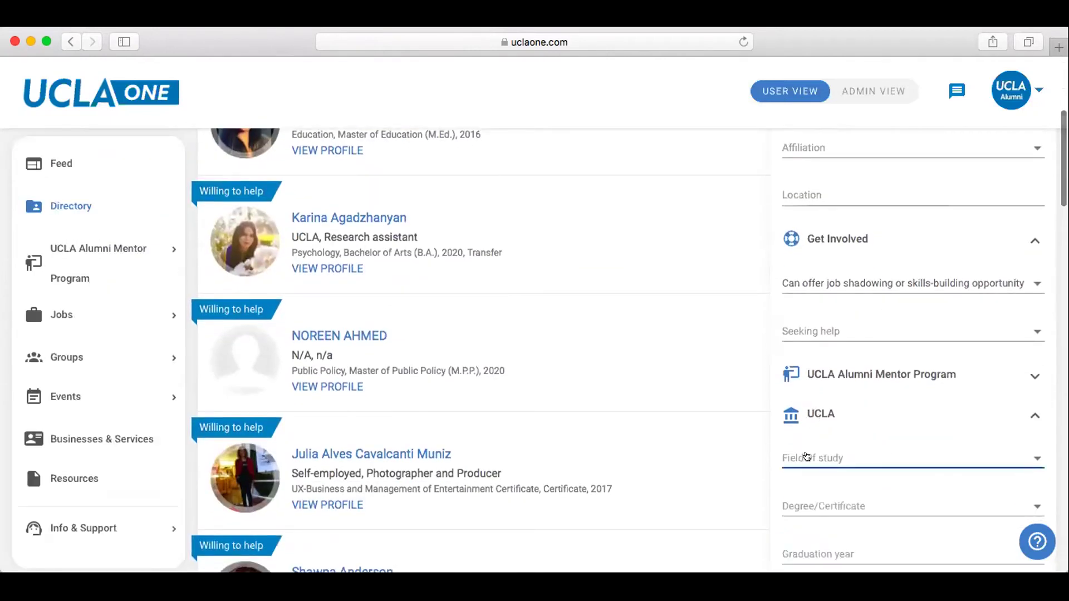
{"action": "scroll", "coordinate": [807, 448], "scroll_direction": "down", "scroll_amount": 20}
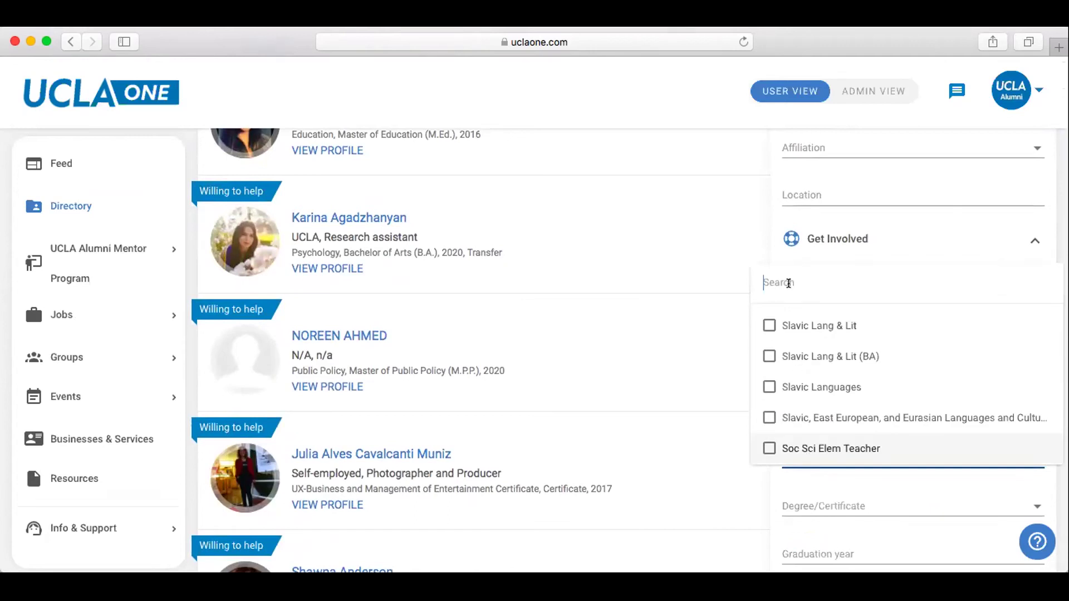
{"action": "type", "text": "sociol"}
{"action": "left_click", "coordinate": [799, 354]}
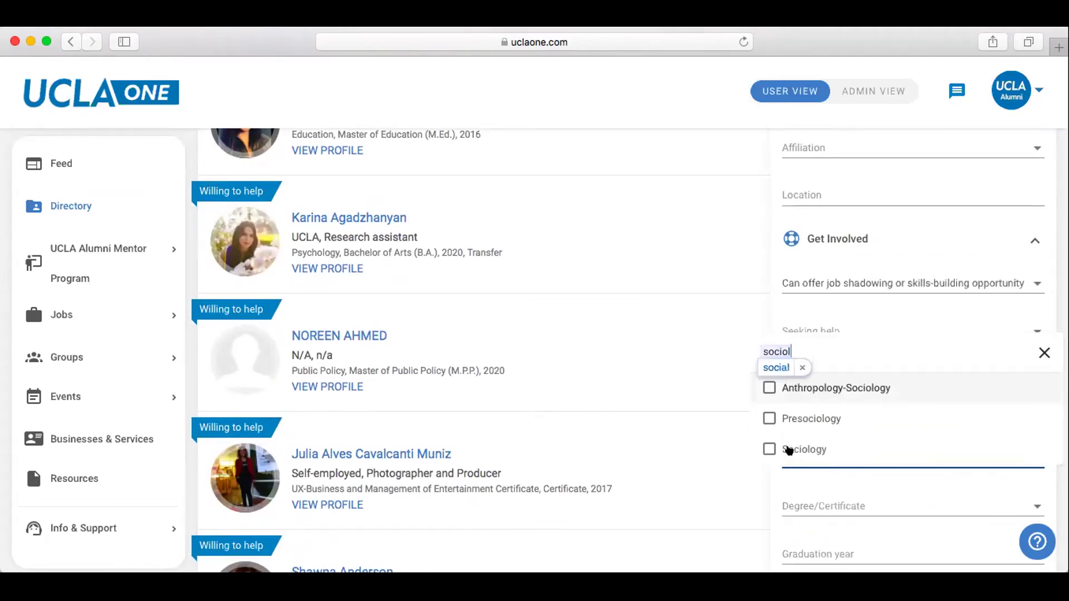
{"action": "left_click", "coordinate": [789, 443]}
{"action": "left_click", "coordinate": [772, 441]}
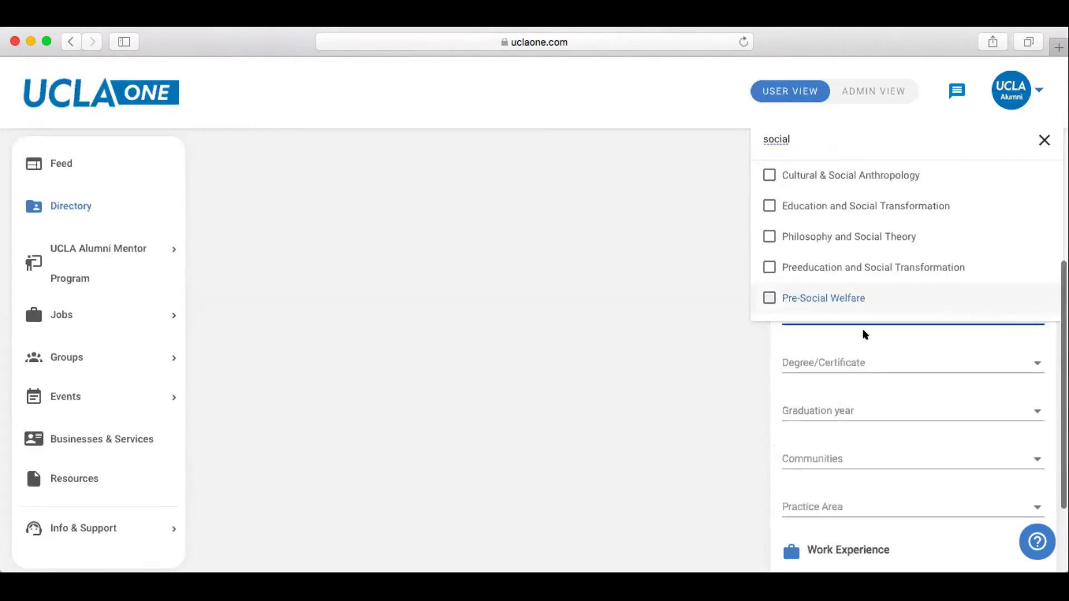
{"action": "key", "text": "BackSpace"}
{"action": "key", "text": "BackSpace"}
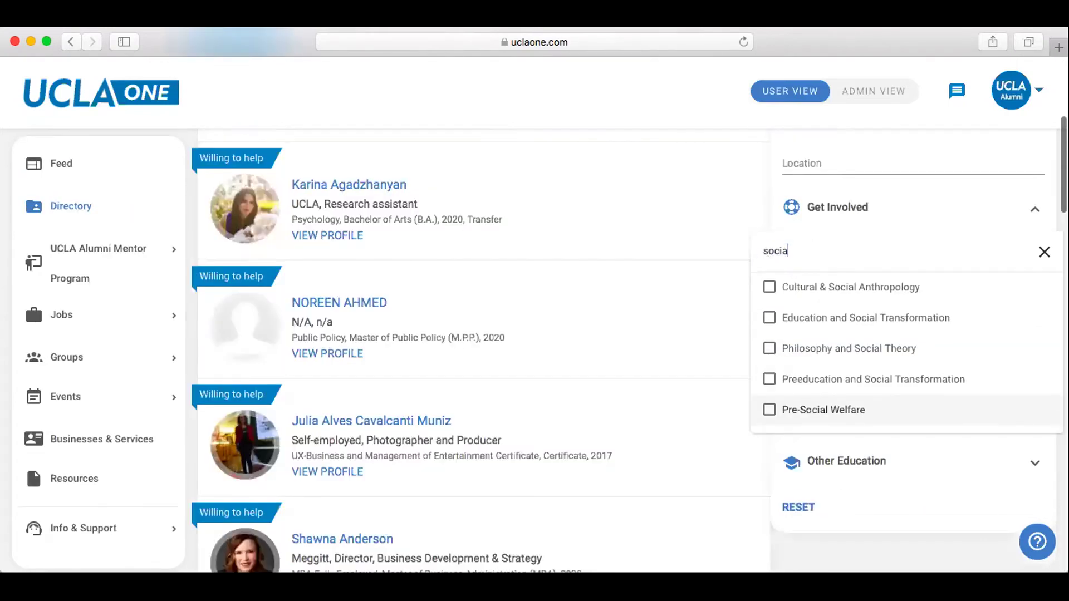
{"action": "type", "text": "olo"}
{"action": "left_click", "coordinate": [769, 417]}
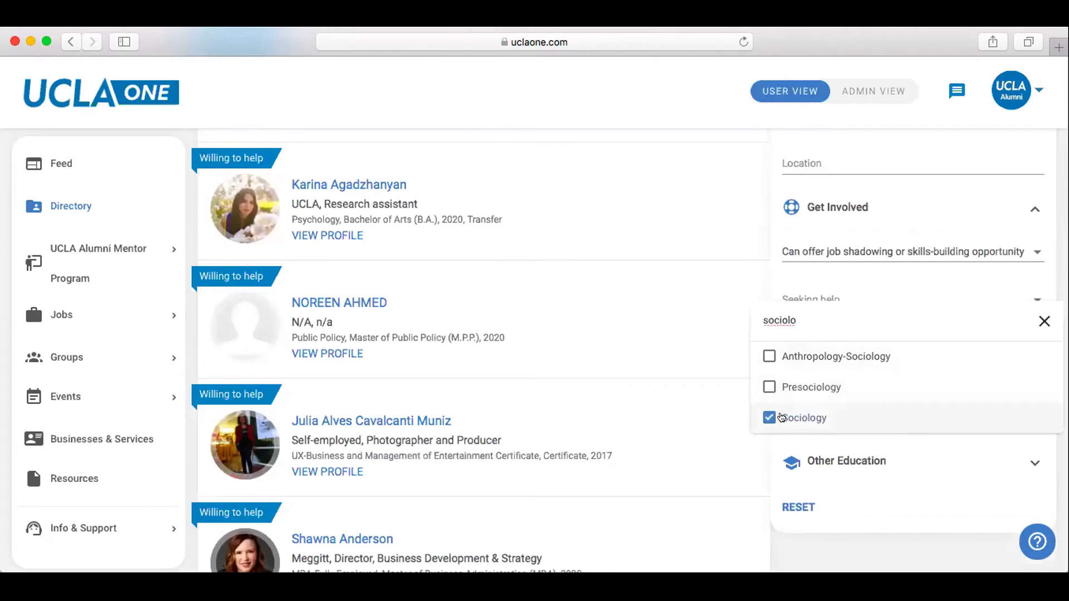
{"action": "left_click", "coordinate": [765, 253]}
{"action": "scroll", "coordinate": [763, 249], "scroll_direction": "up", "scroll_amount": 4}
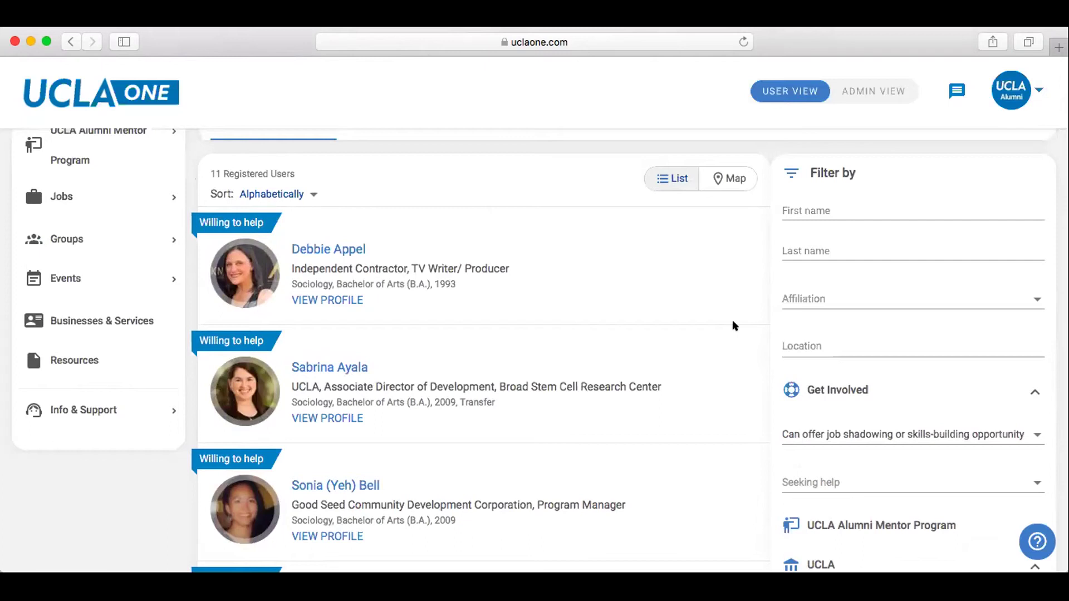
{"action": "scroll", "coordinate": [732, 323], "scroll_direction": "down", "scroll_amount": 2}
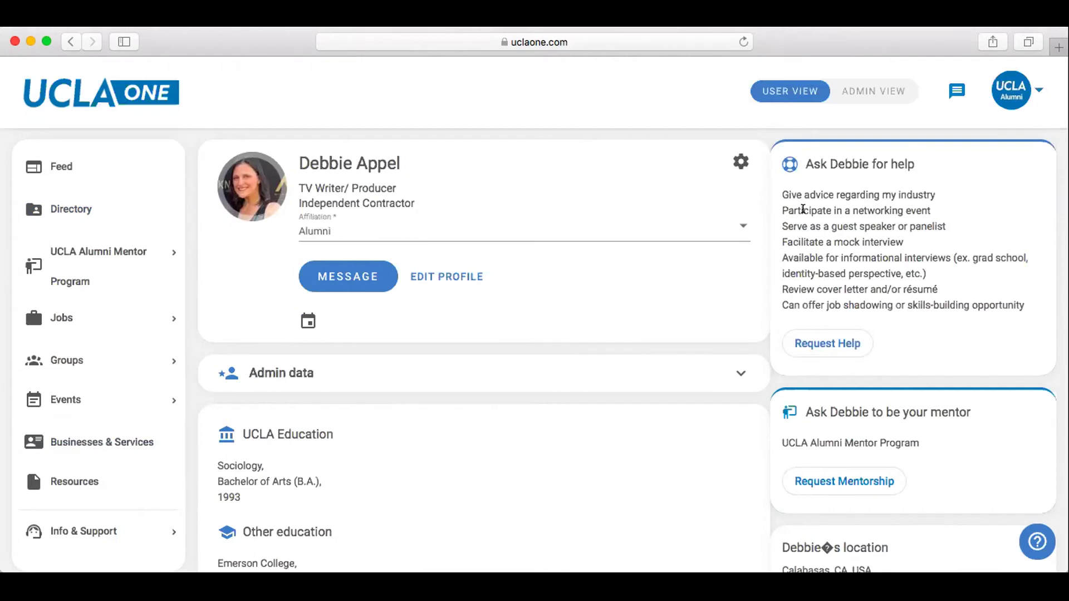
Read the alumna's help offerings and open-question answers, then start a help request to her.
{"action": "scroll", "coordinate": [763, 291], "scroll_direction": "down", "scroll_amount": 5}
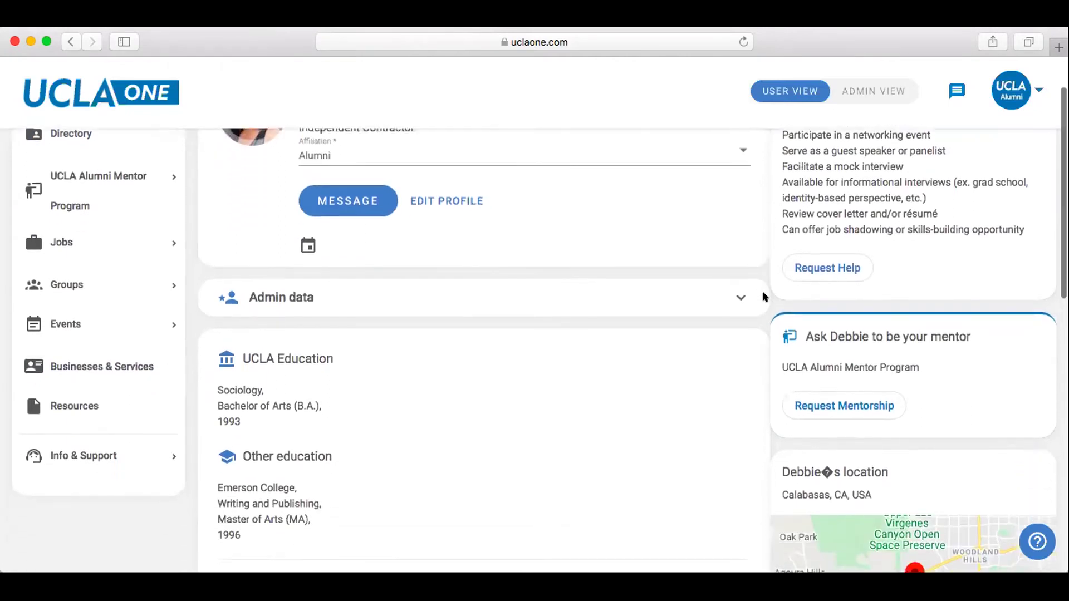
{"action": "scroll", "coordinate": [763, 293], "scroll_direction": "down", "scroll_amount": 7}
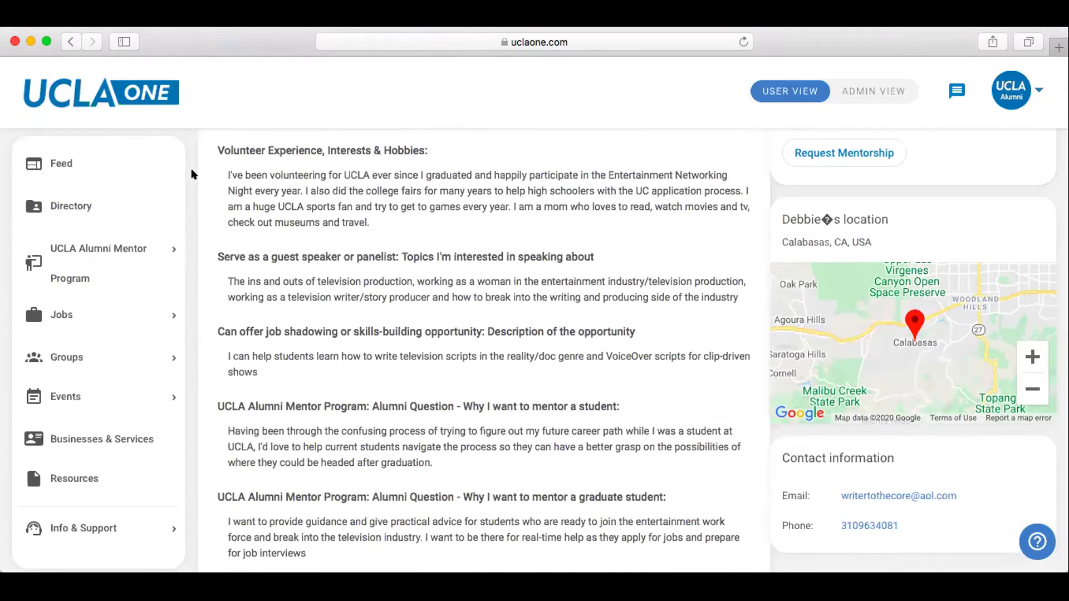
{"action": "scroll", "coordinate": [191, 170], "scroll_direction": "down", "scroll_amount": 2}
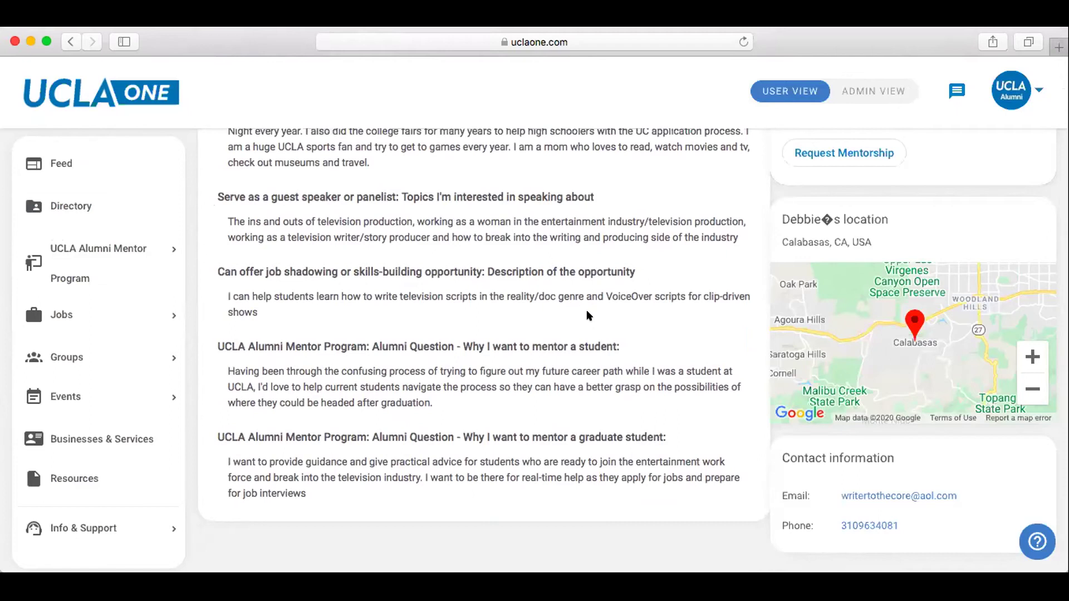
{"action": "scroll", "coordinate": [589, 315], "scroll_direction": "up", "scroll_amount": 5}
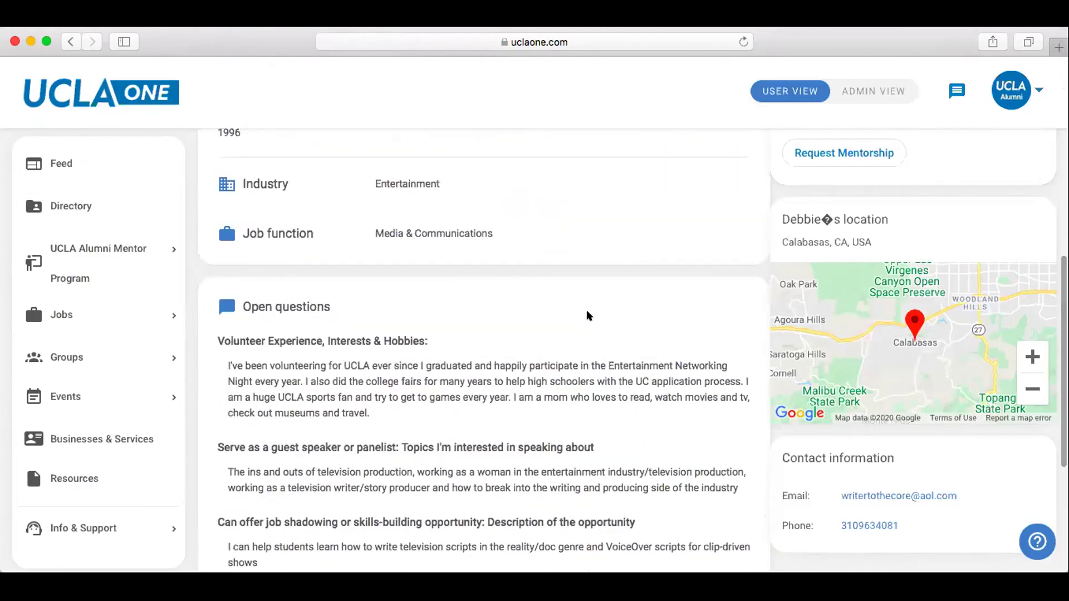
{"action": "scroll", "coordinate": [589, 315], "scroll_direction": "up", "scroll_amount": 8}
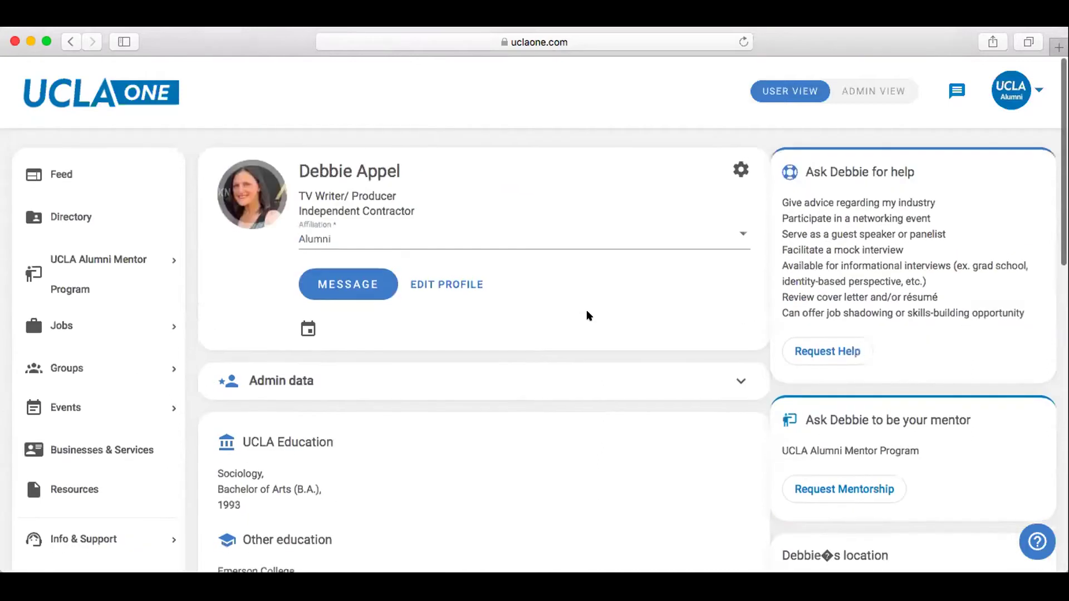
{"action": "left_click", "coordinate": [829, 342]}
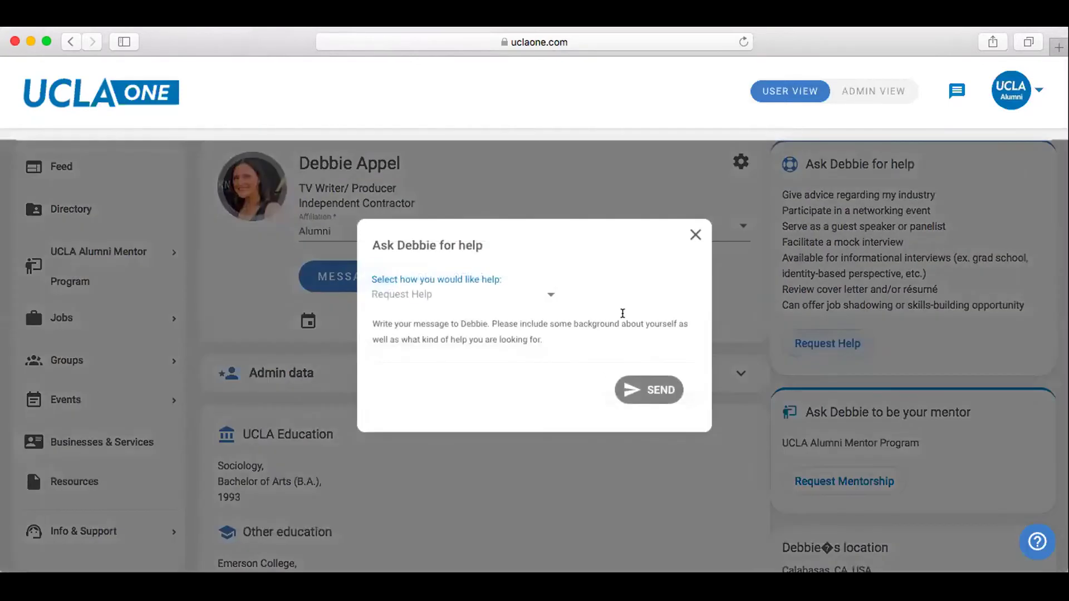
{"action": "left_click", "coordinate": [541, 294]}
{"action": "scroll", "coordinate": [518, 345], "scroll_direction": "down", "scroll_amount": 1}
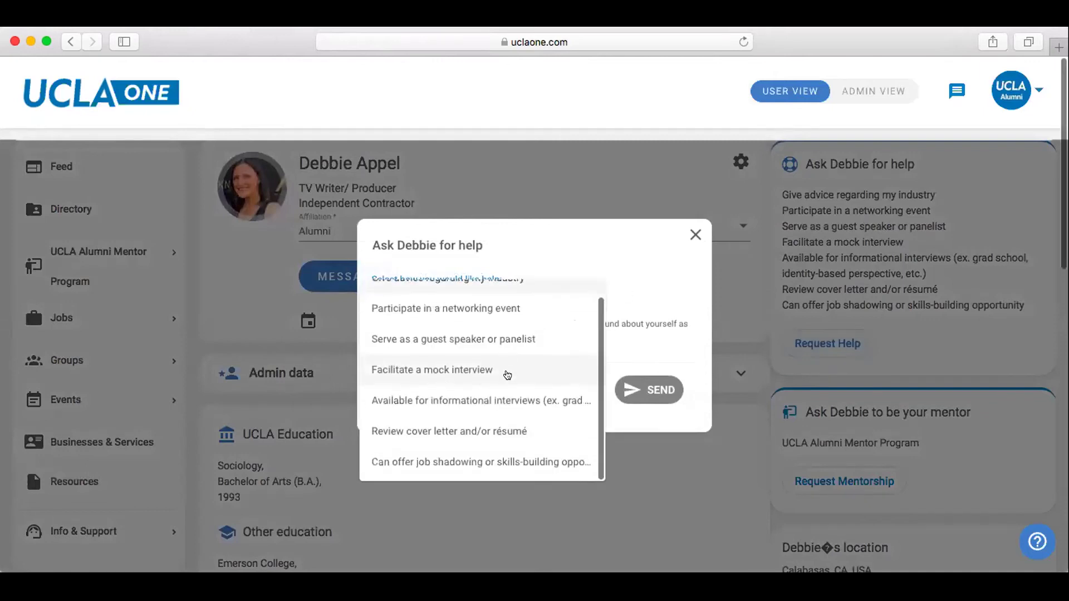
{"action": "left_click", "coordinate": [494, 461]}
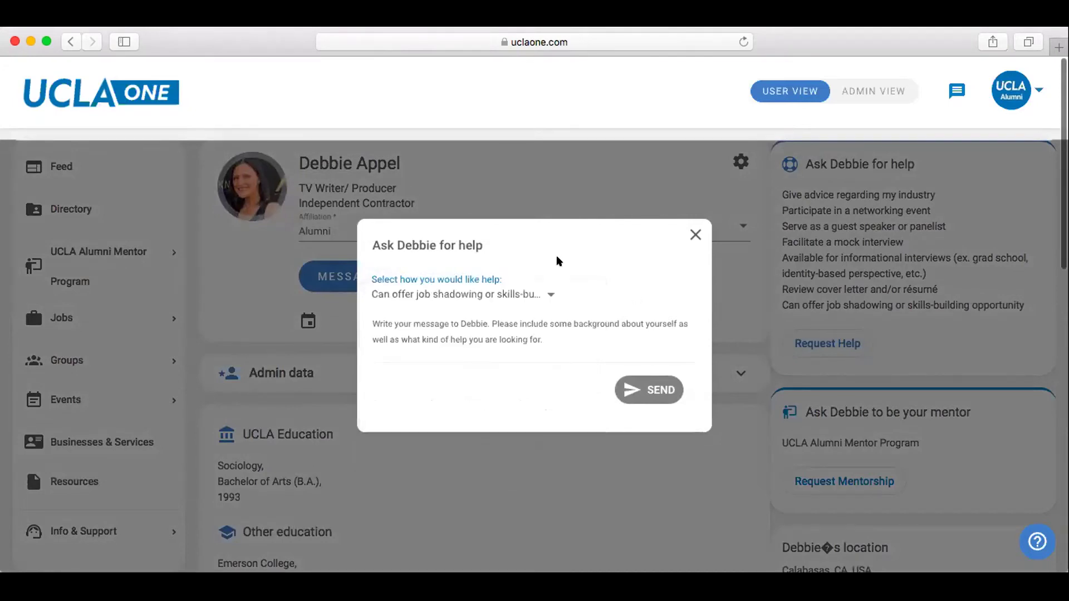
{"action": "type", "text": "Hi Debbie, I see that you are willing to help with job shadowing and I am interested in learning more about the opportunity you can provide. Are you available for a quick chat this week?"}
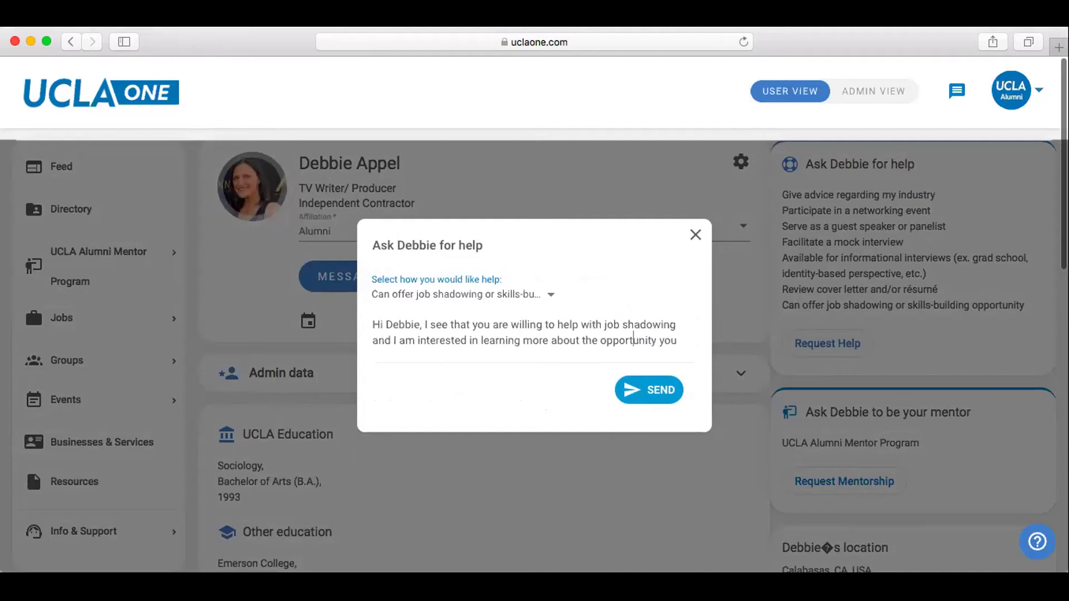
{"action": "scroll", "coordinate": [635, 334], "scroll_direction": "down", "scroll_amount": 1}
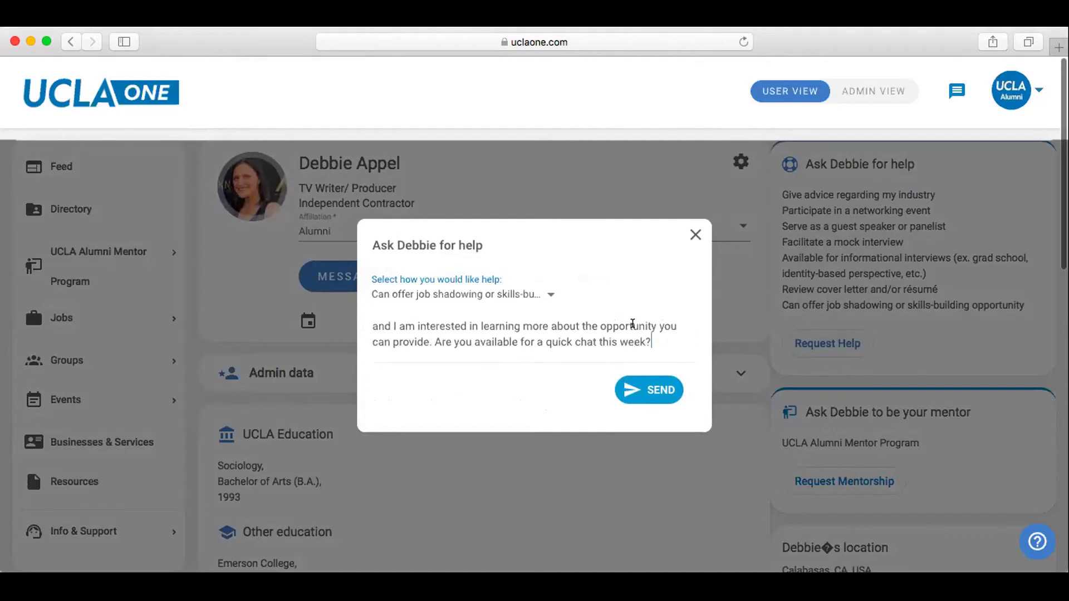
{"action": "left_click", "coordinate": [694, 234]}
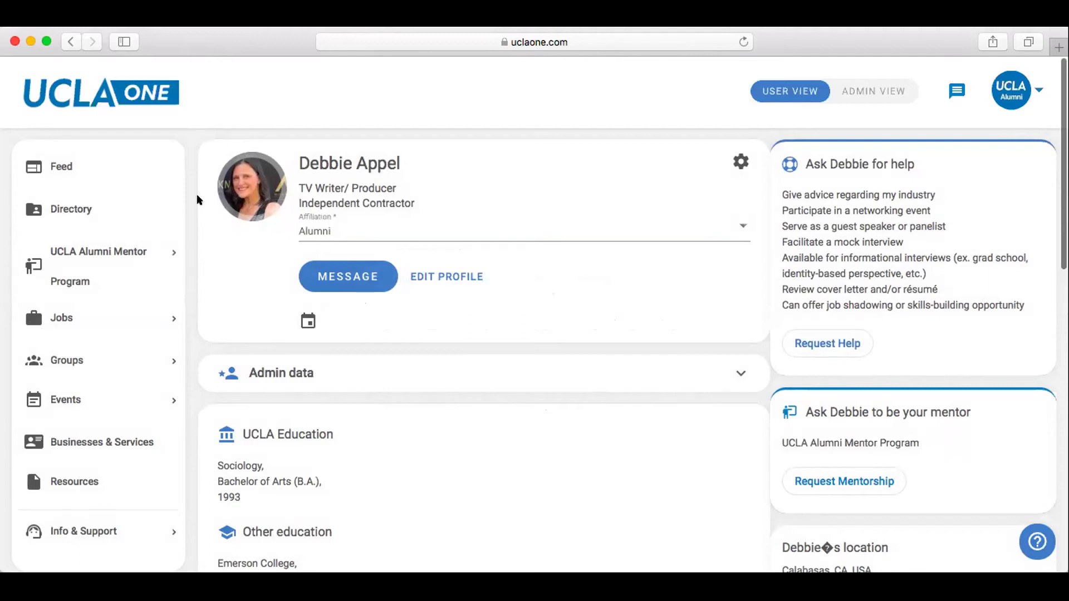
{"action": "left_click", "coordinate": [109, 251]}
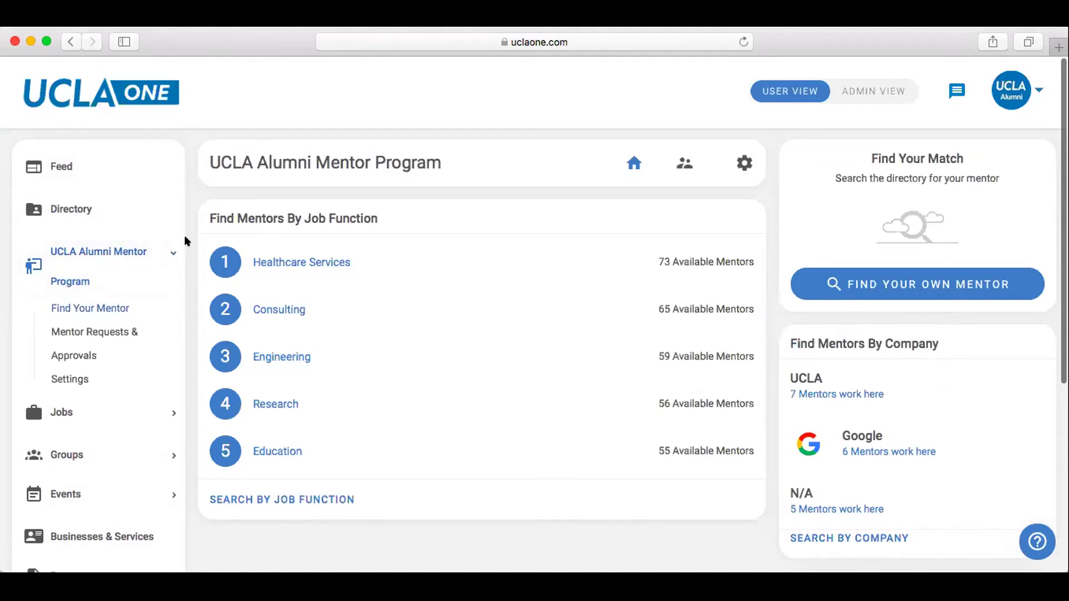
{"action": "scroll", "coordinate": [184, 237], "scroll_direction": "down", "scroll_amount": 1}
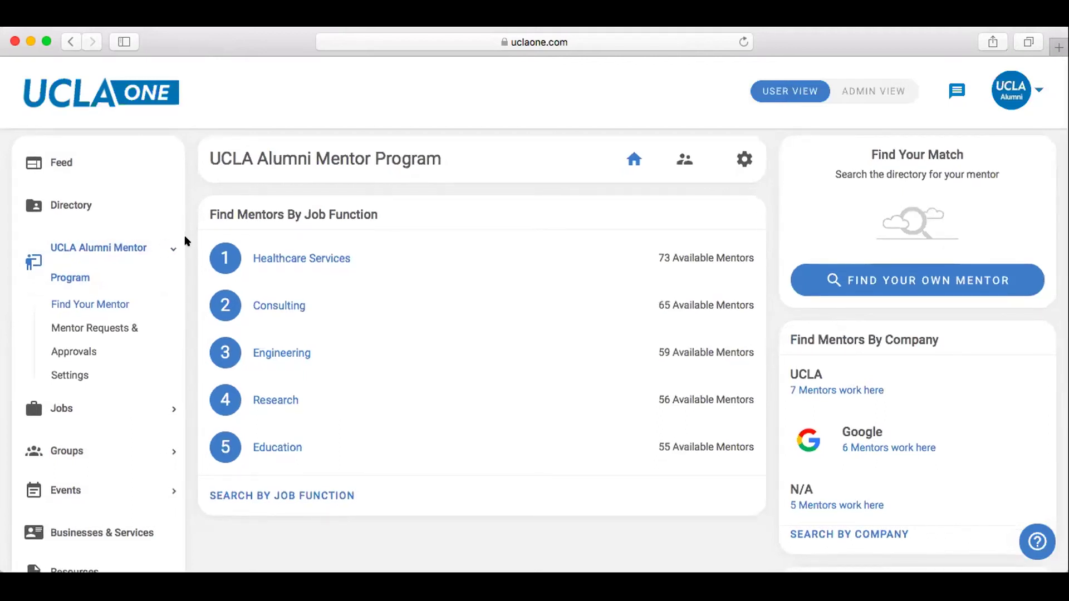
{"action": "scroll", "coordinate": [188, 188], "scroll_direction": "down", "scroll_amount": 2}
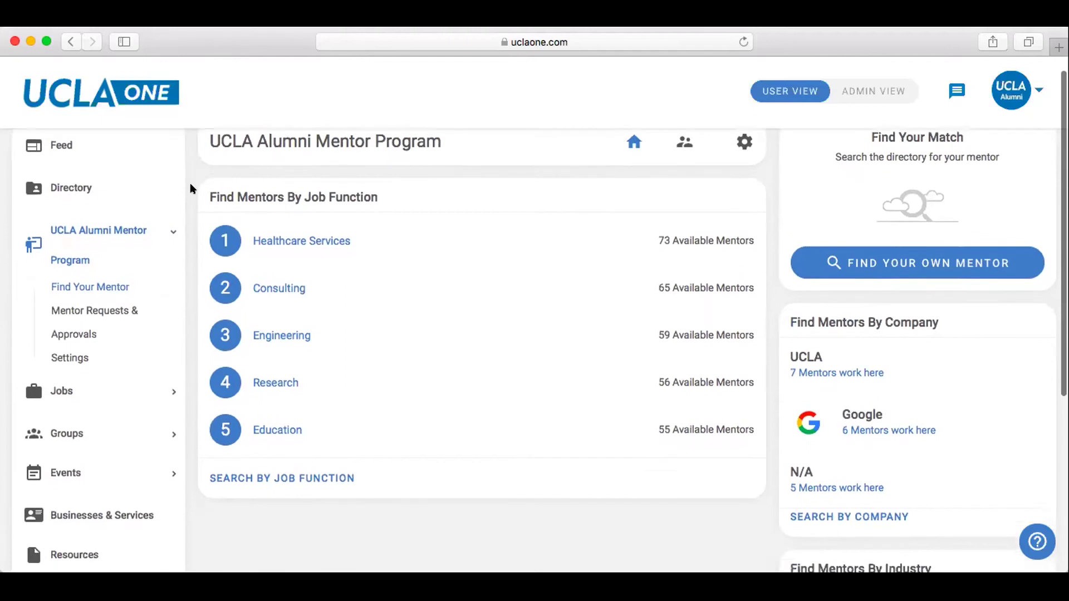
{"action": "scroll", "coordinate": [190, 188], "scroll_direction": "up", "scroll_amount": 1}
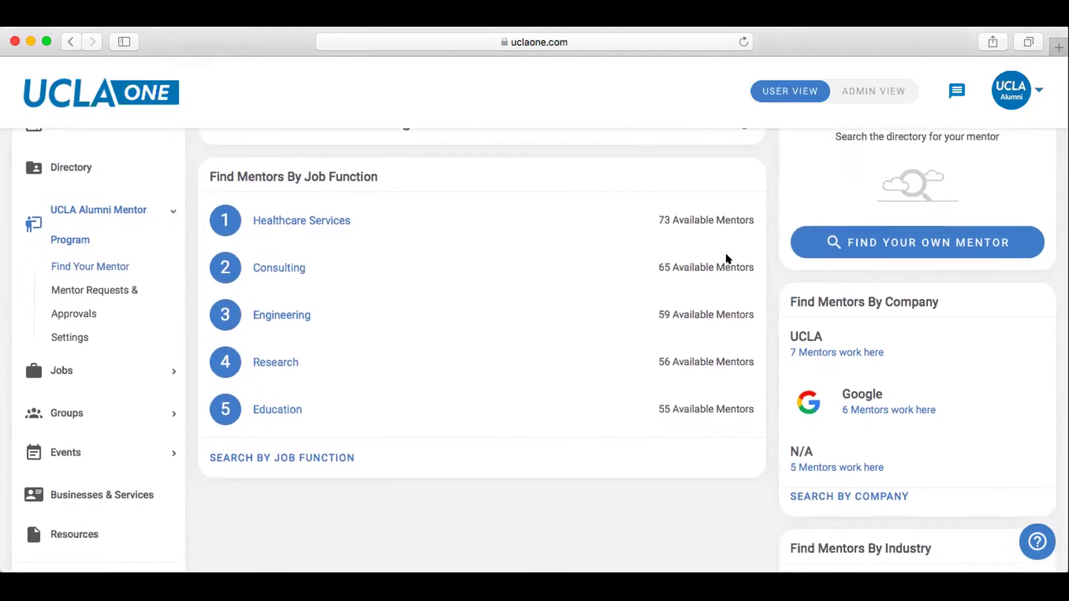
{"action": "scroll", "coordinate": [766, 260], "scroll_direction": "down", "scroll_amount": 5}
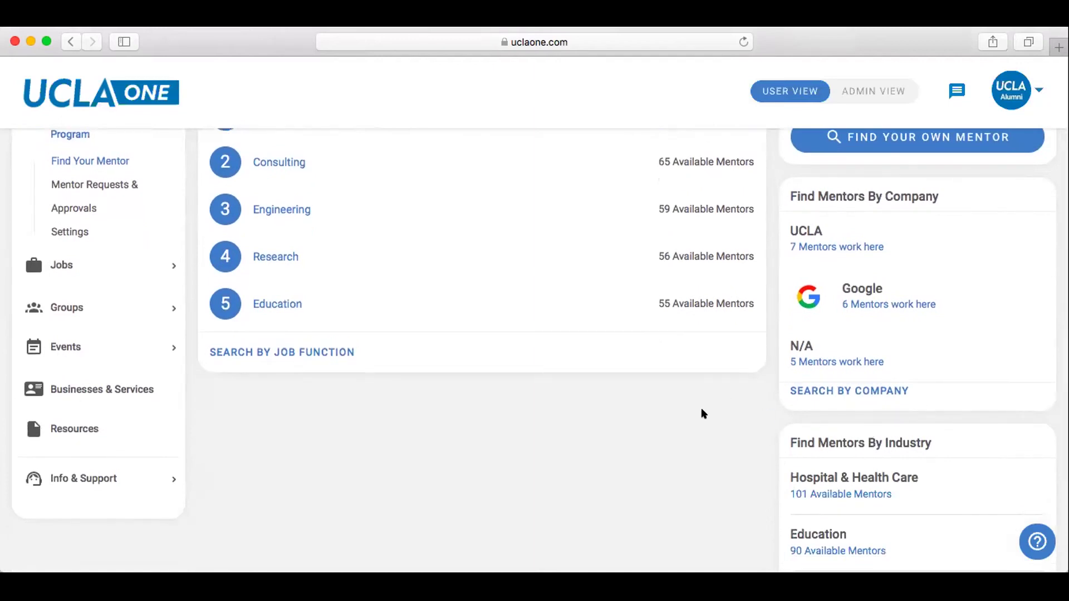
{"action": "scroll", "coordinate": [703, 414], "scroll_direction": "down", "scroll_amount": 3}
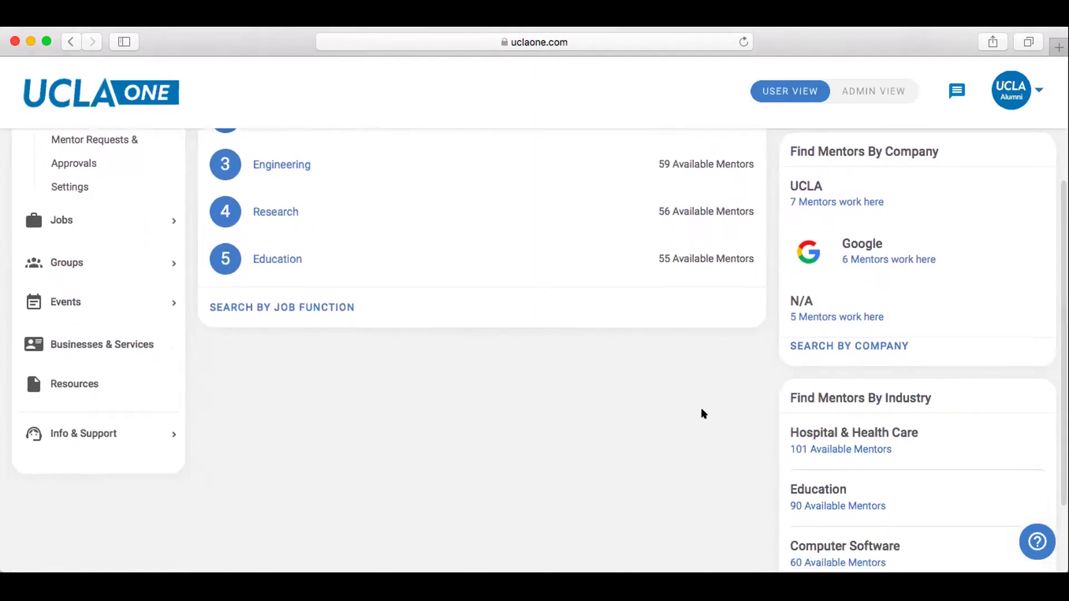
{"action": "scroll", "coordinate": [703, 413], "scroll_direction": "down", "scroll_amount": 3}
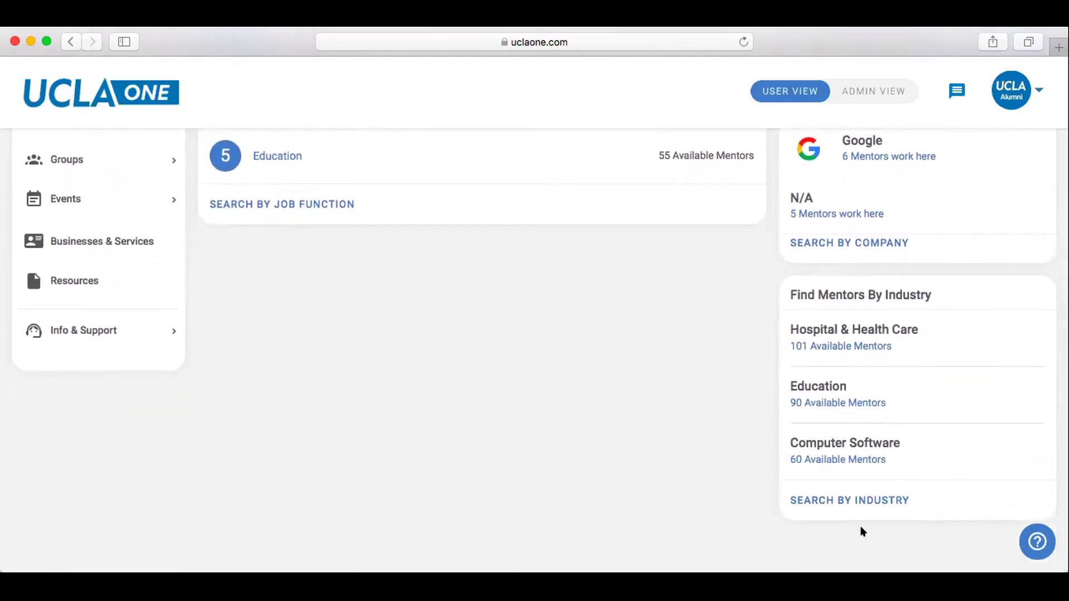
{"action": "scroll", "coordinate": [684, 486], "scroll_direction": "up", "scroll_amount": 12}
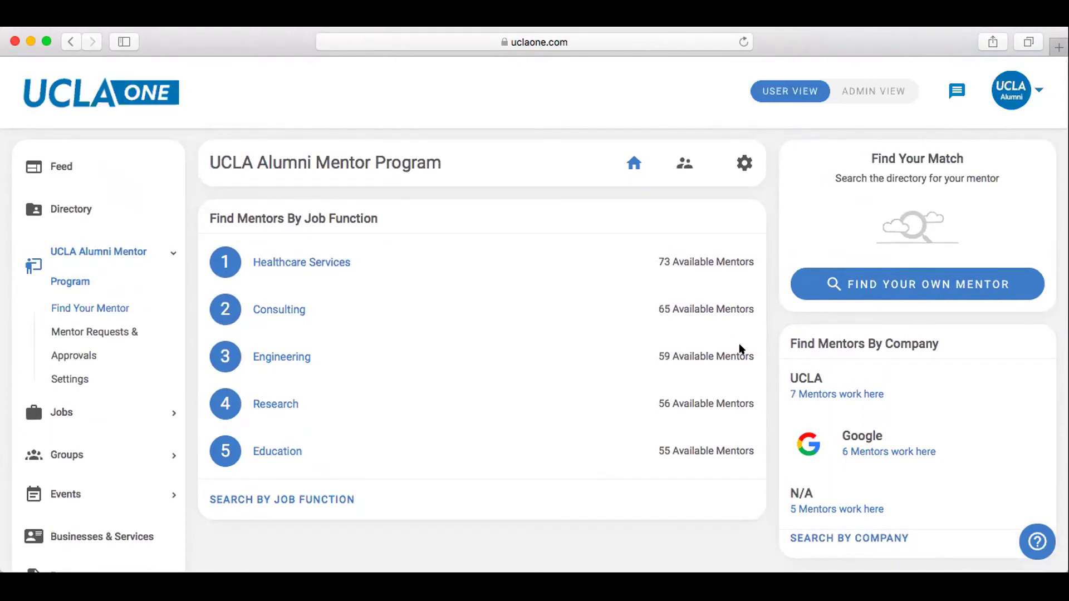
{"action": "scroll", "coordinate": [91, 390], "scroll_direction": "down", "scroll_amount": 2}
Open the Businesses & Services directory and browse its listings.
{"action": "left_click", "coordinate": [92, 472]}
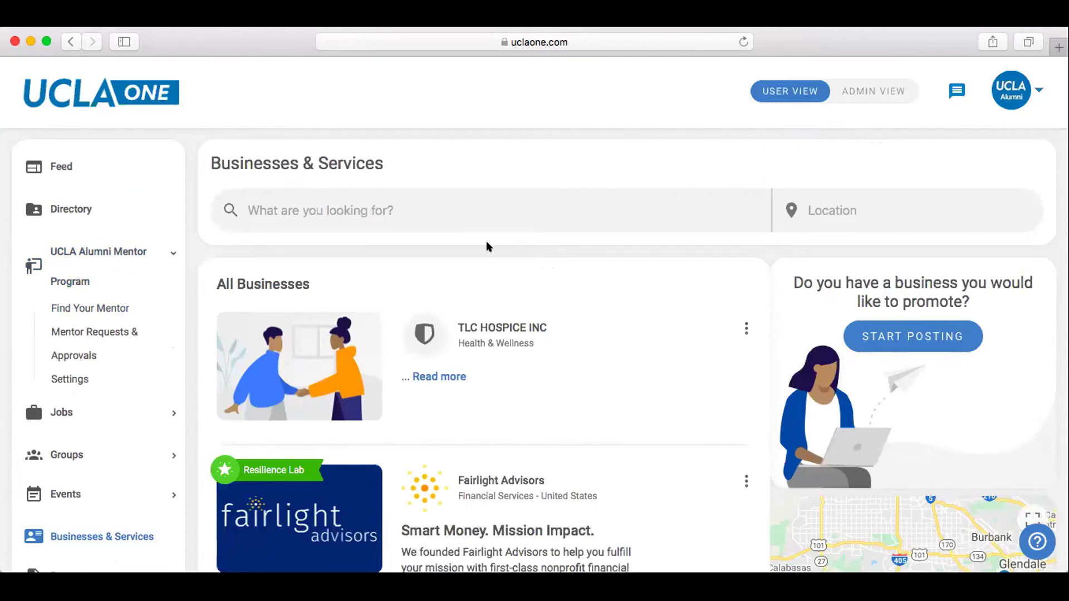
{"action": "left_click", "coordinate": [420, 209]}
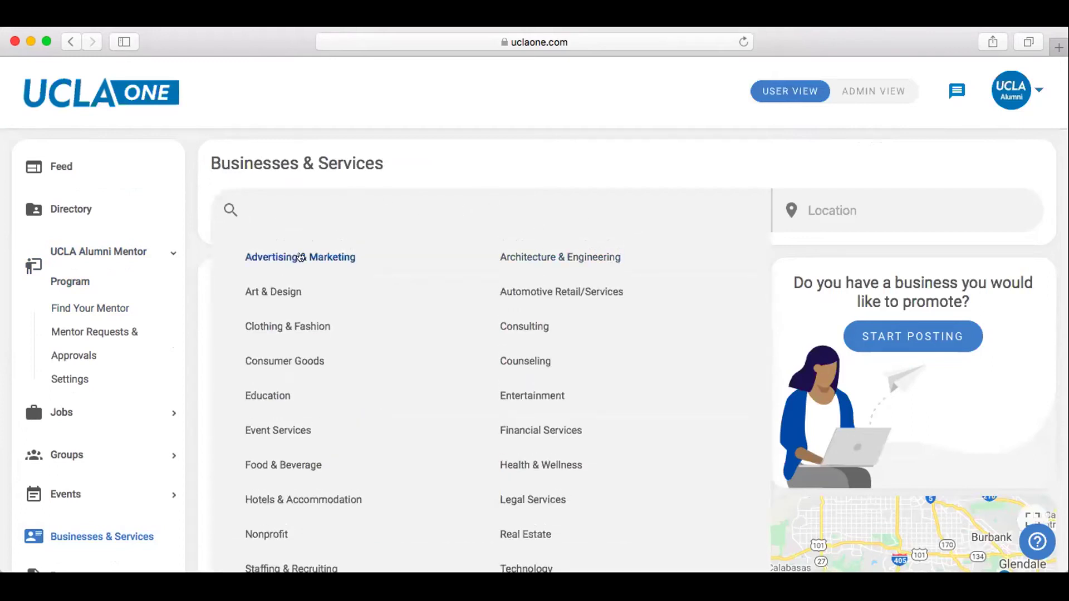
{"action": "scroll", "coordinate": [440, 282], "scroll_direction": "down", "scroll_amount": 5}
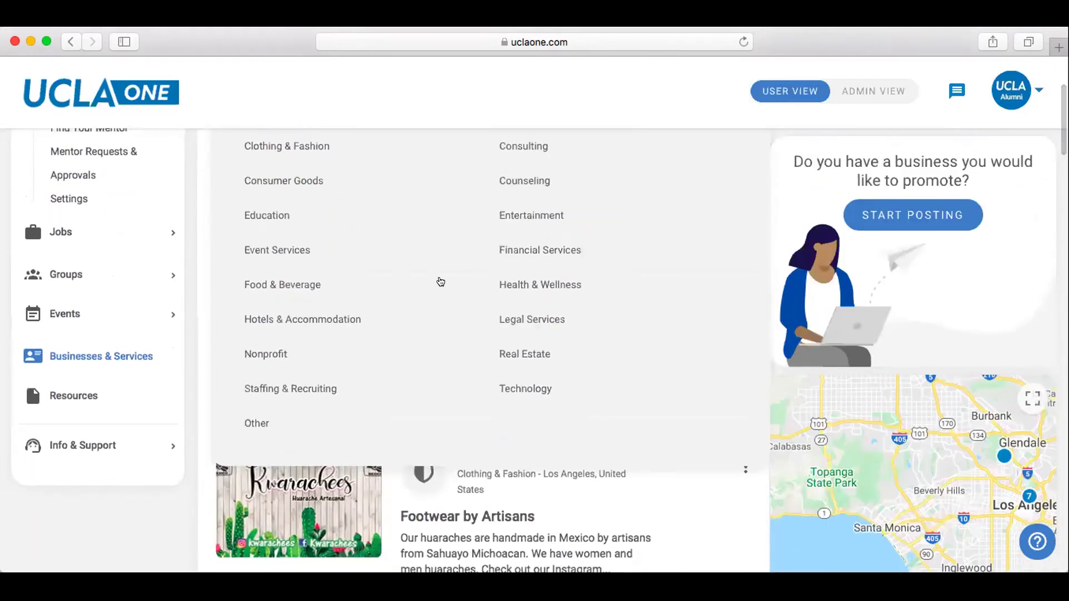
{"action": "scroll", "coordinate": [439, 282], "scroll_direction": "up", "scroll_amount": 5}
Search businesses for 'optometry', review the results, then clear the search term.
{"action": "type", "text": "optomo"}
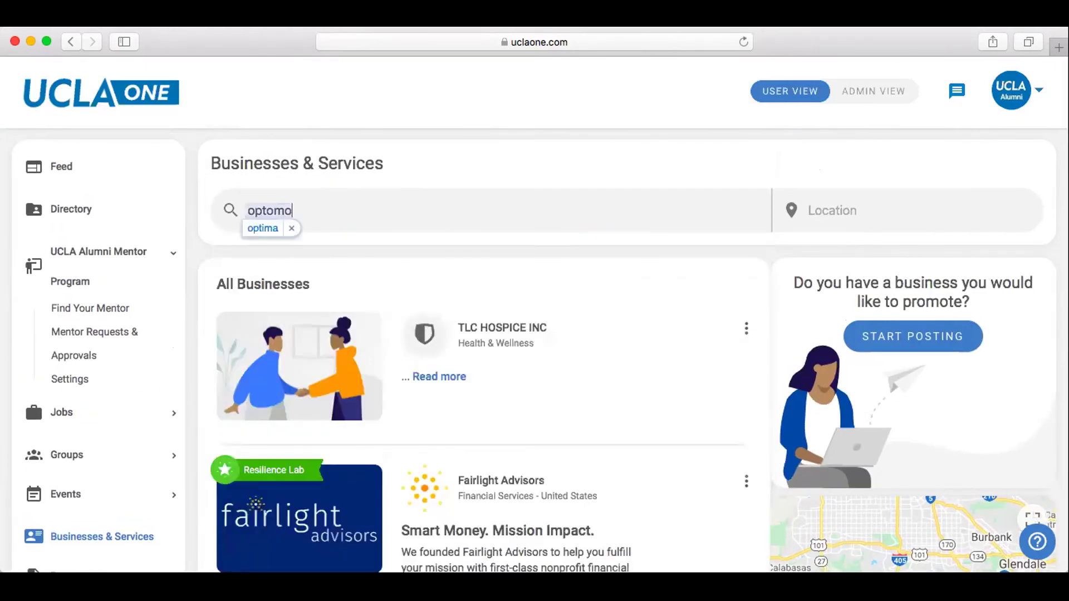
{"action": "key", "text": "BackSpace"}
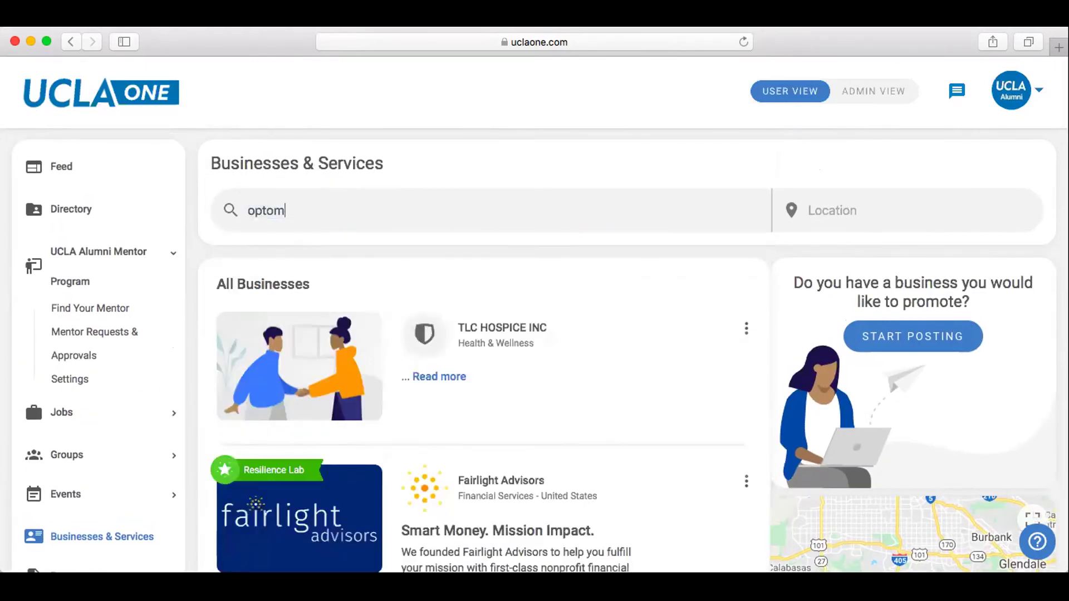
{"action": "type", "text": "etry"}
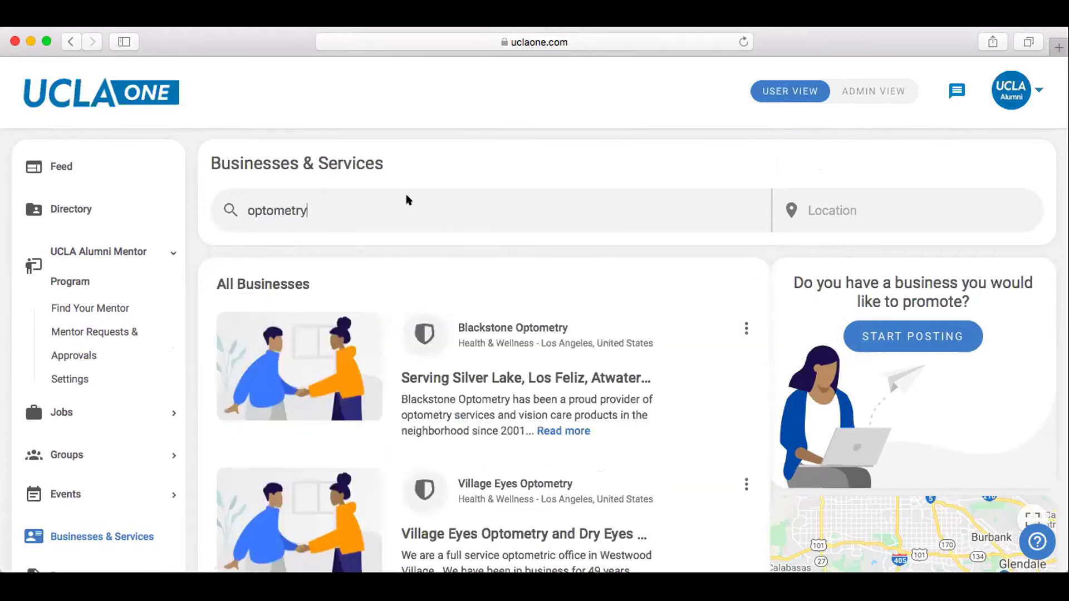
{"action": "scroll", "coordinate": [661, 269], "scroll_direction": "down", "scroll_amount": 3}
{"action": "scroll", "coordinate": [660, 268], "scroll_direction": "up", "scroll_amount": 3}
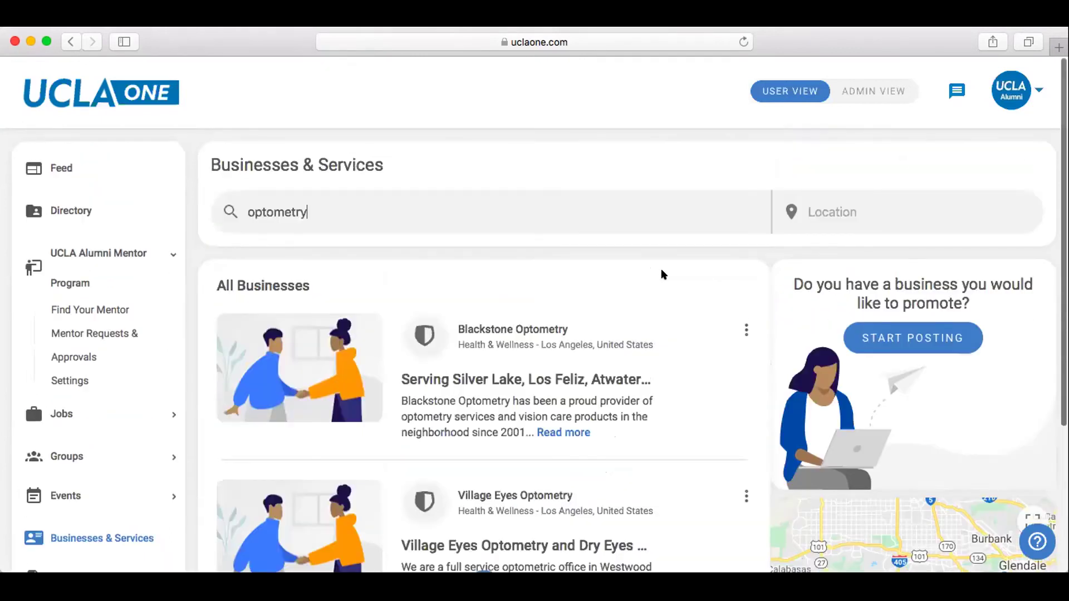
{"action": "double_click", "coordinate": [283, 209]}
{"action": "key", "text": "BackSpace"}
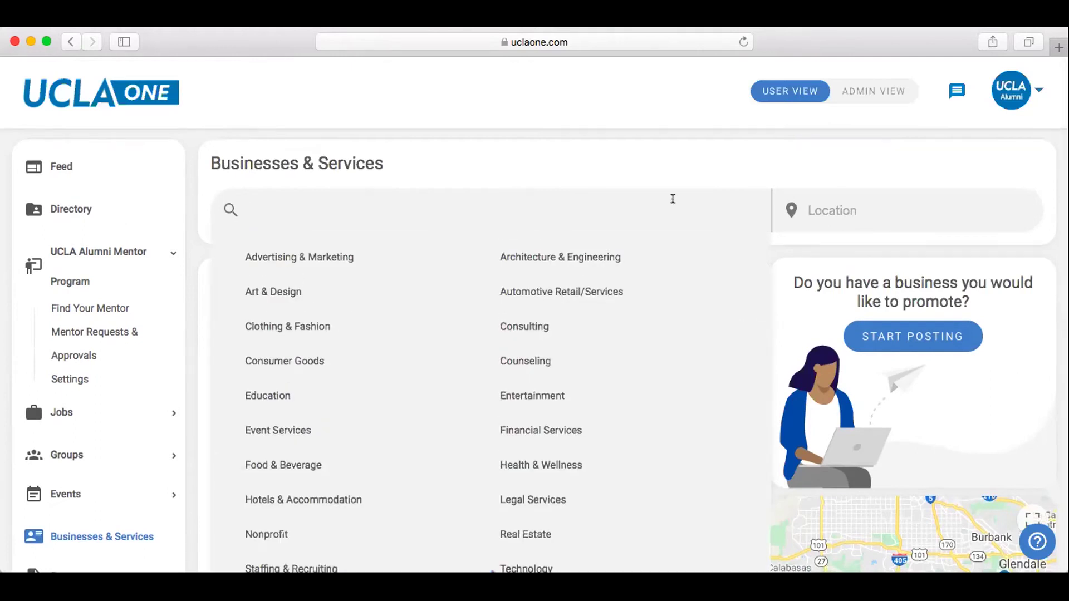
Set the business location to San Francisco, CA, USA and review Westwood Ventures and Postbox.
{"action": "left_click", "coordinate": [850, 211]}
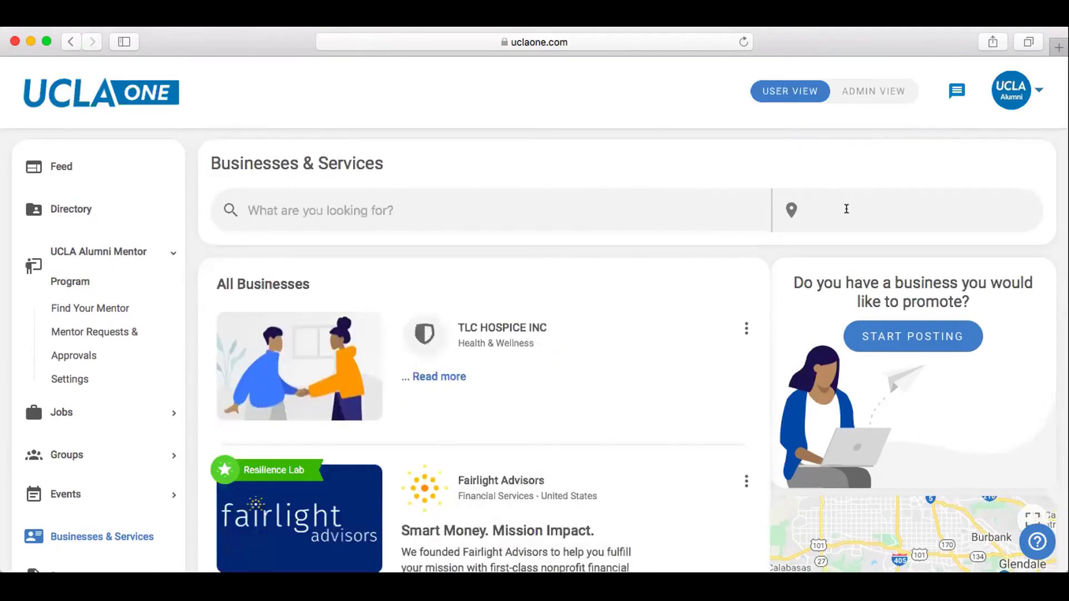
{"action": "type", "text": "san fri"}
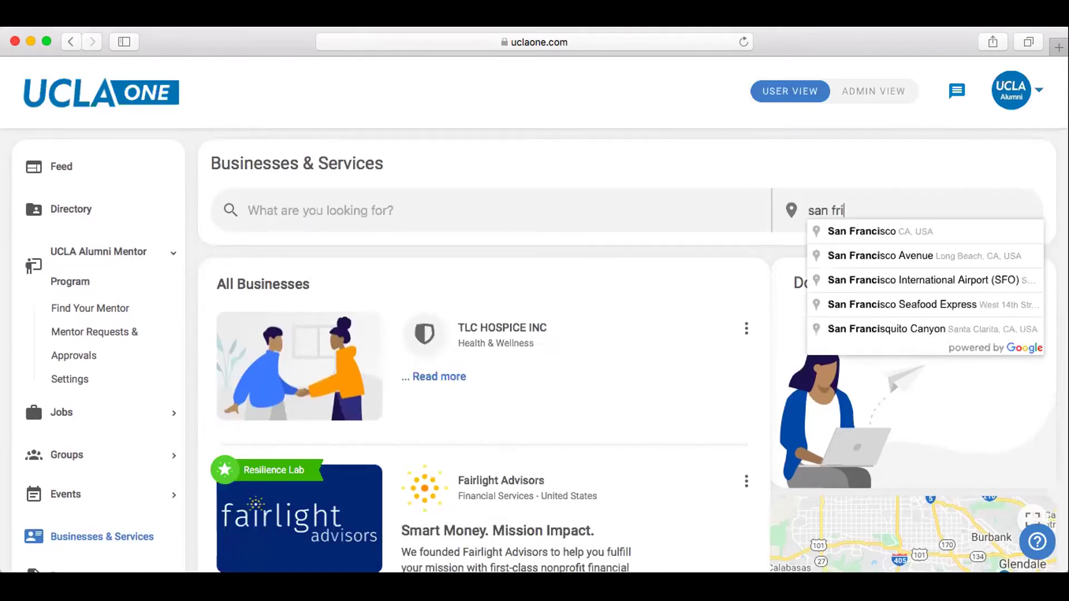
{"action": "left_click", "coordinate": [872, 234]}
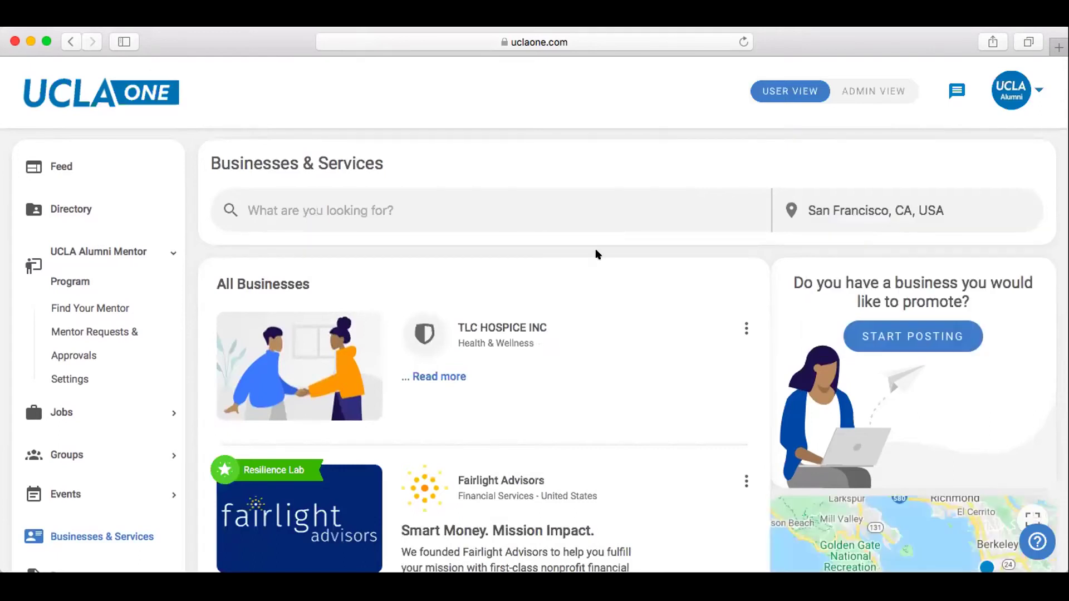
{"action": "scroll", "coordinate": [720, 259], "scroll_direction": "down", "scroll_amount": 3}
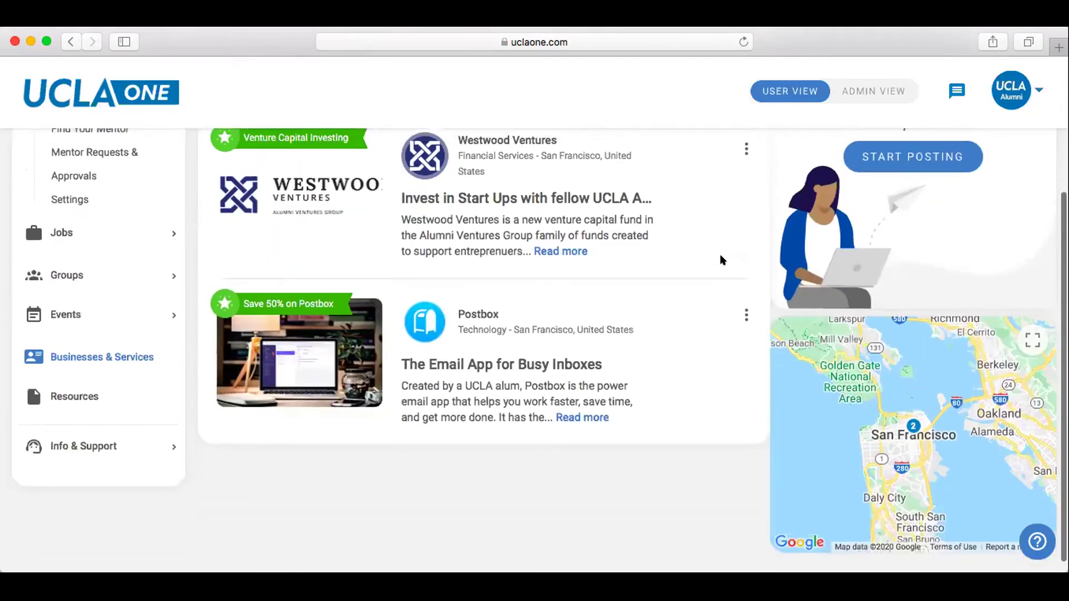
{"action": "scroll", "coordinate": [722, 260], "scroll_direction": "up", "scroll_amount": 3}
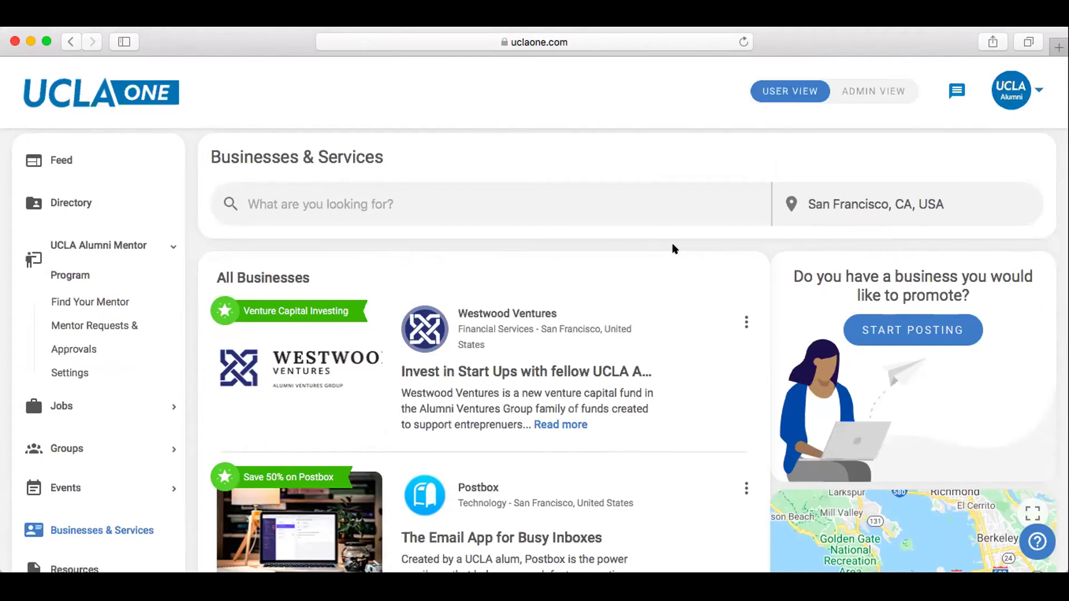
{"action": "scroll", "coordinate": [192, 234], "scroll_direction": "down", "scroll_amount": 5}
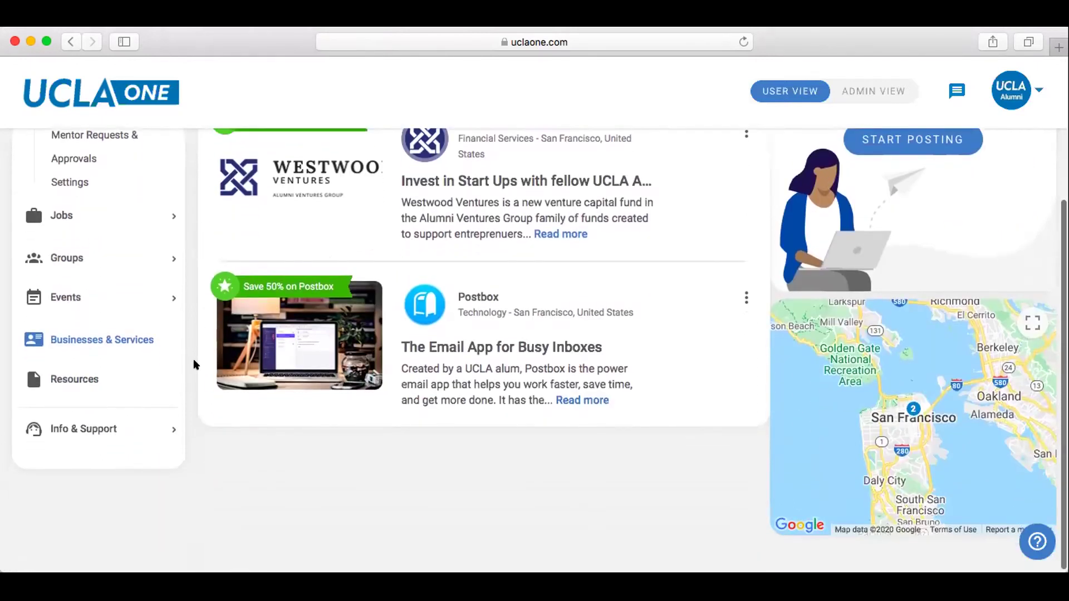
Browse the Groups page's group cards, from 2018 UCLA Alumnae Conference and Bruin Business Directory downward.
{"action": "left_click", "coordinate": [51, 256]}
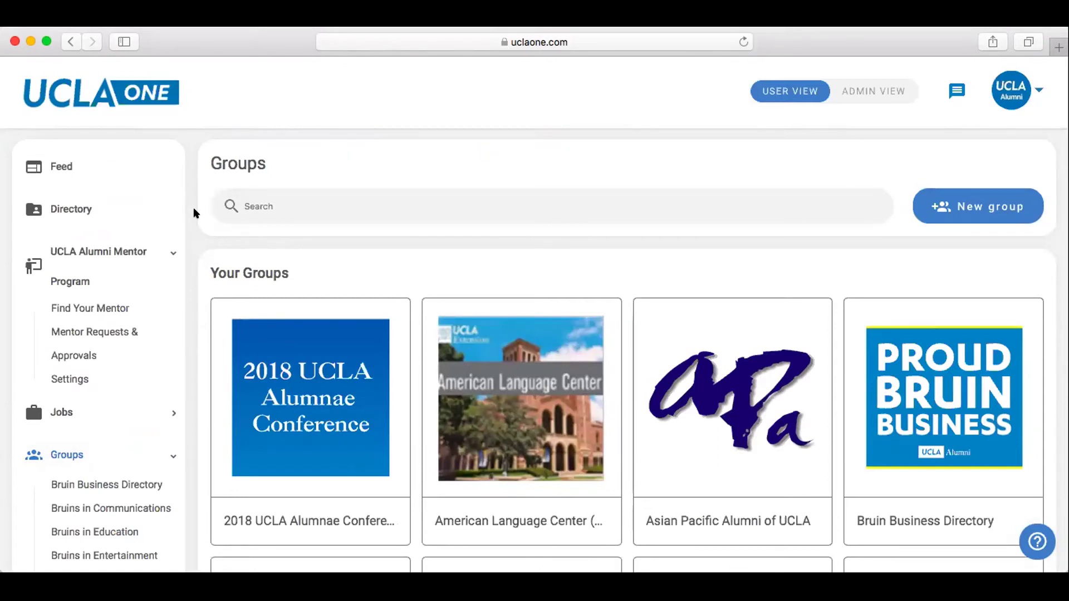
{"action": "scroll", "coordinate": [194, 213], "scroll_direction": "down", "scroll_amount": 1}
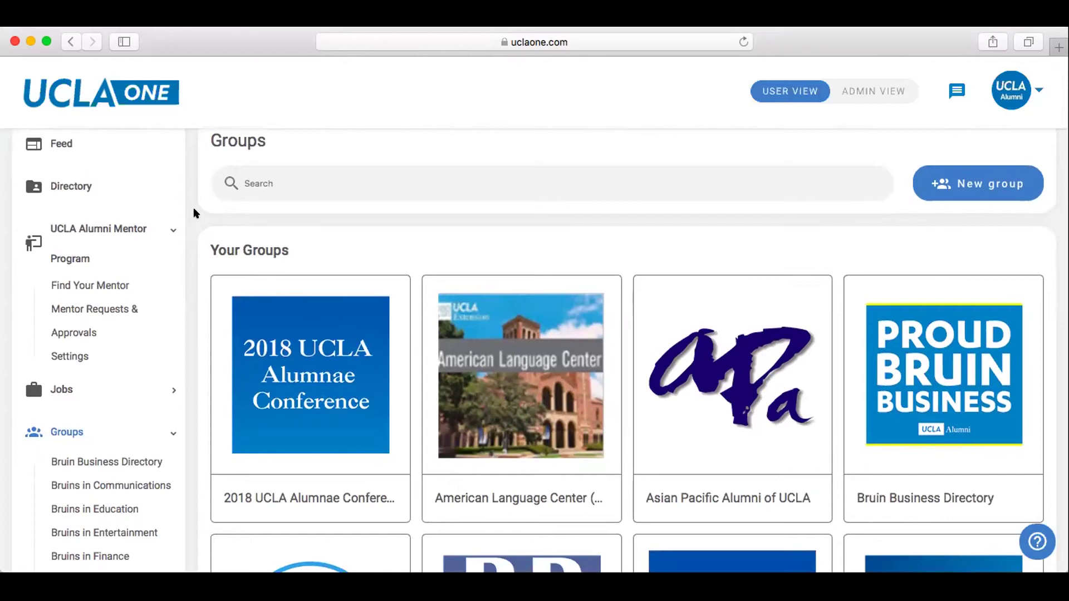
{"action": "scroll", "coordinate": [194, 213], "scroll_direction": "down", "scroll_amount": 8}
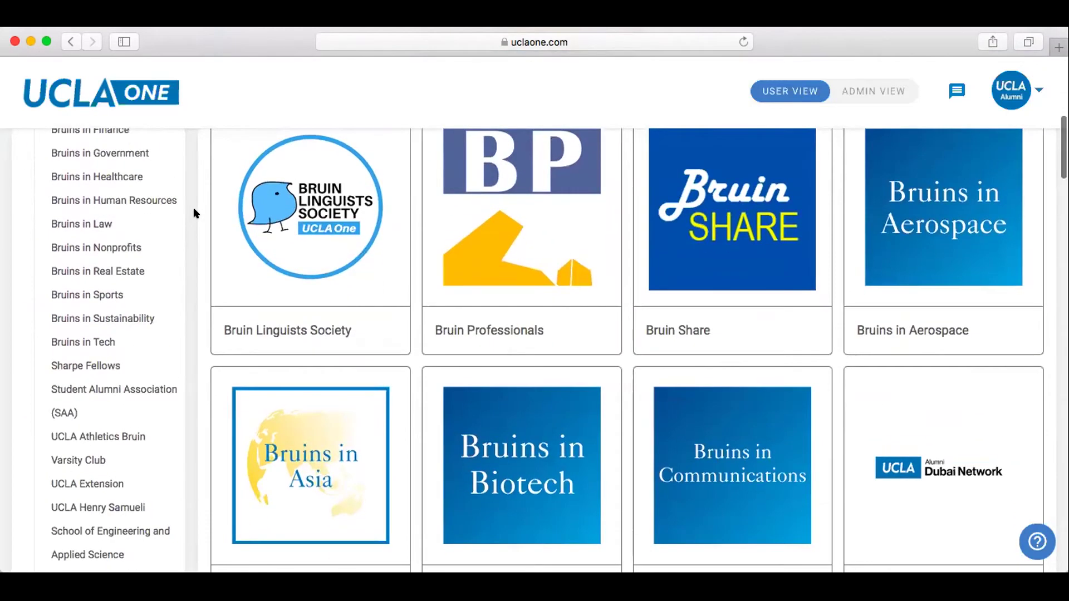
{"action": "scroll", "coordinate": [194, 213], "scroll_direction": "down", "scroll_amount": 2}
{"action": "scroll", "coordinate": [193, 213], "scroll_direction": "down", "scroll_amount": 1}
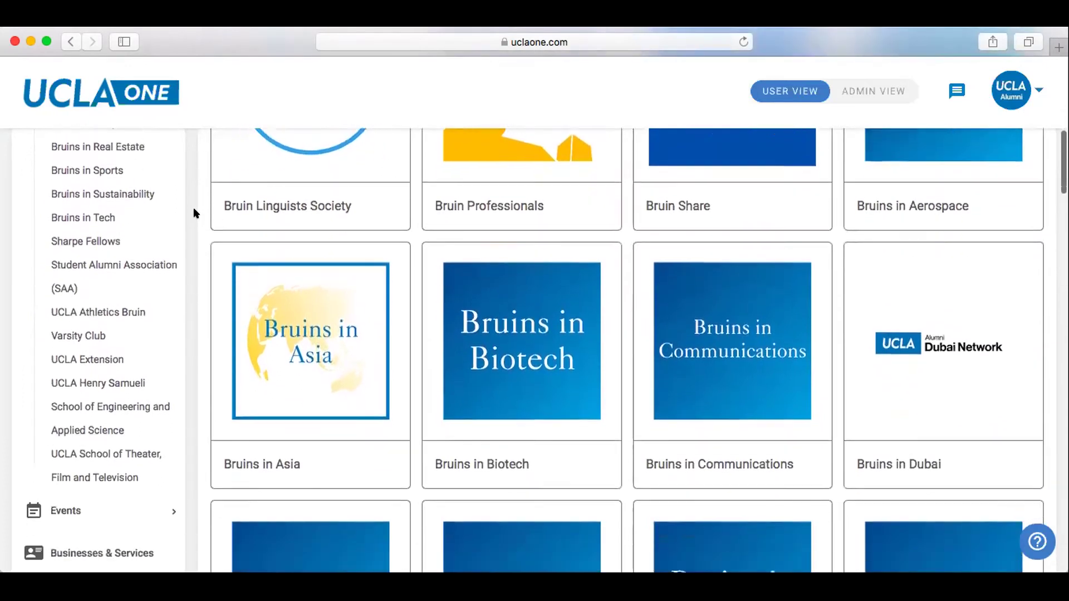
{"action": "scroll", "coordinate": [194, 214], "scroll_direction": "up", "scroll_amount": 8}
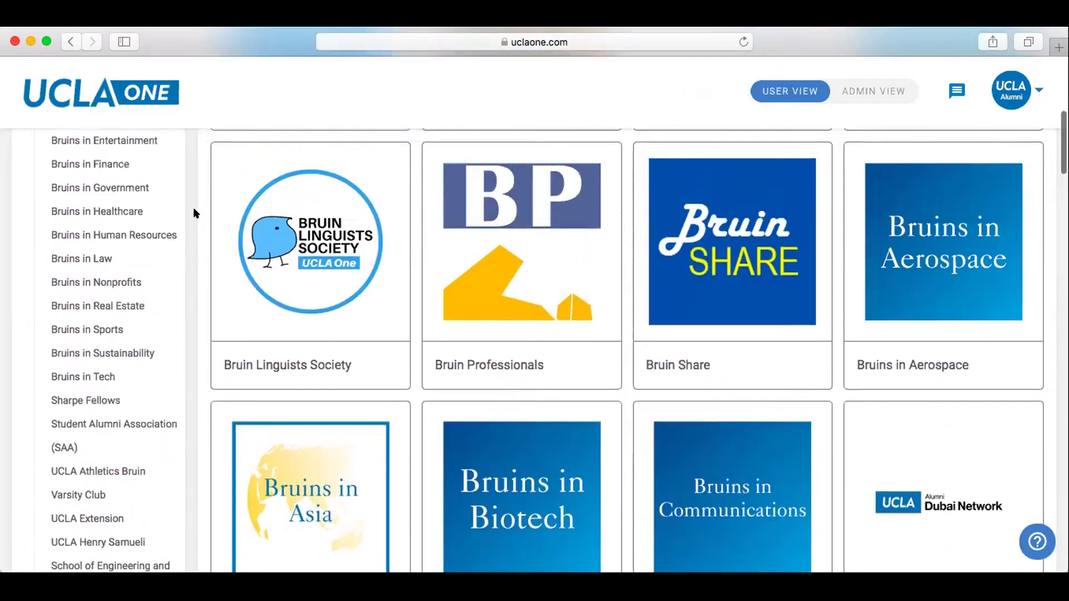
{"action": "scroll", "coordinate": [194, 213], "scroll_direction": "up", "scroll_amount": 3}
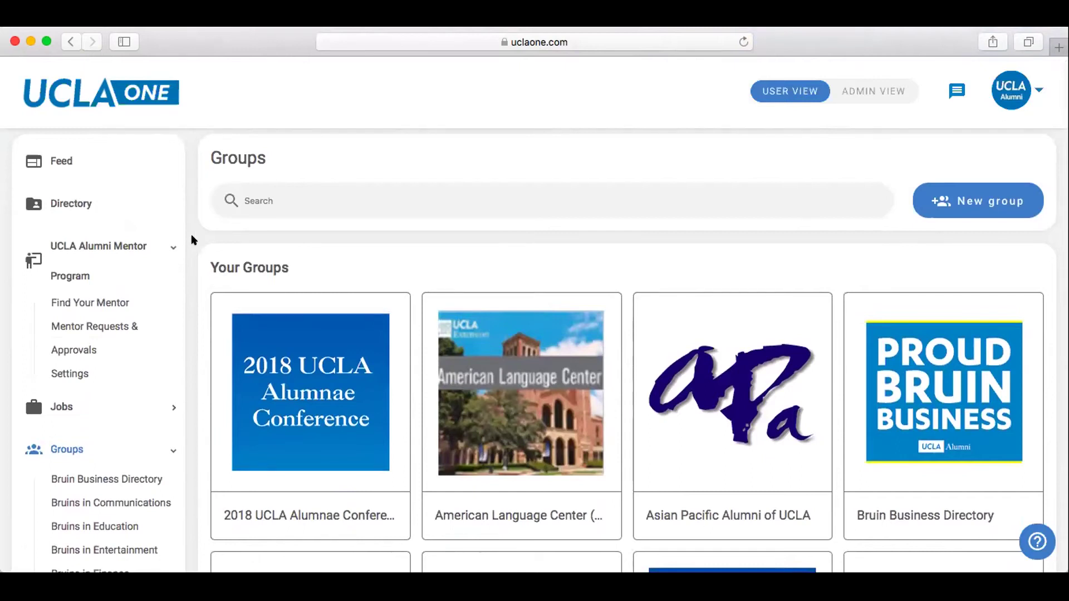
{"action": "scroll", "coordinate": [192, 237], "scroll_direction": "up", "scroll_amount": 1}
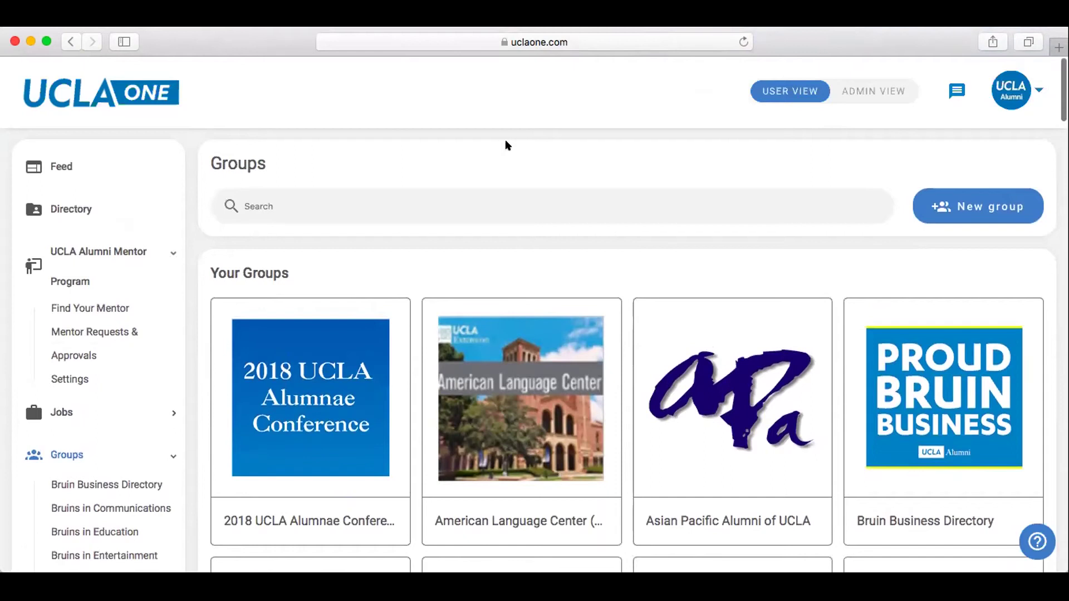